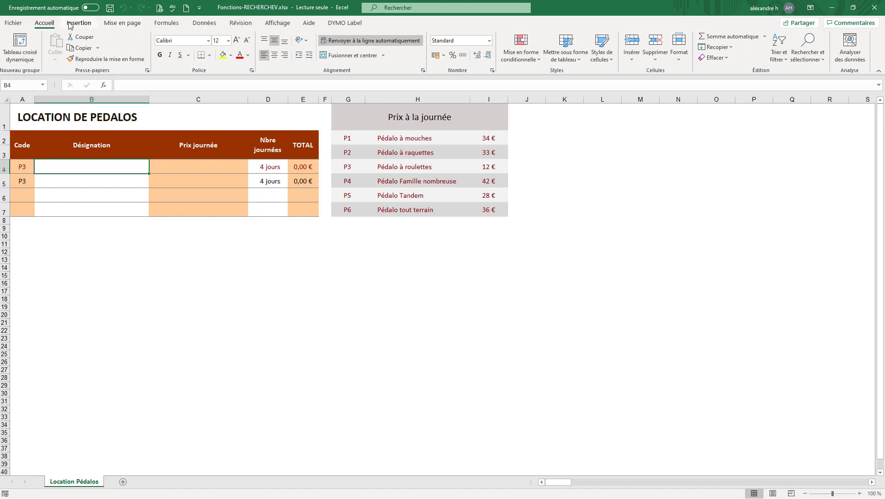
# Step: Browse the financial, logical, text, date and lookup function categories, and read the description of RECHERCHEV
pyautogui.click(168, 25)
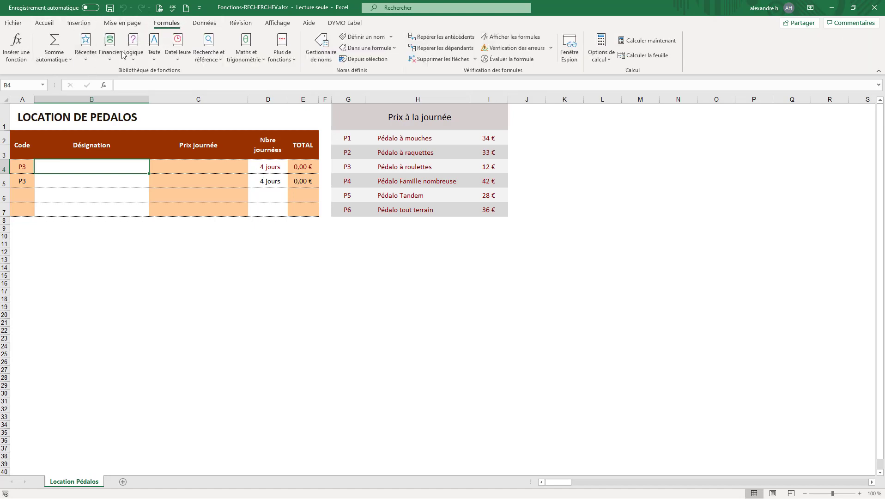
pyautogui.click(108, 44)
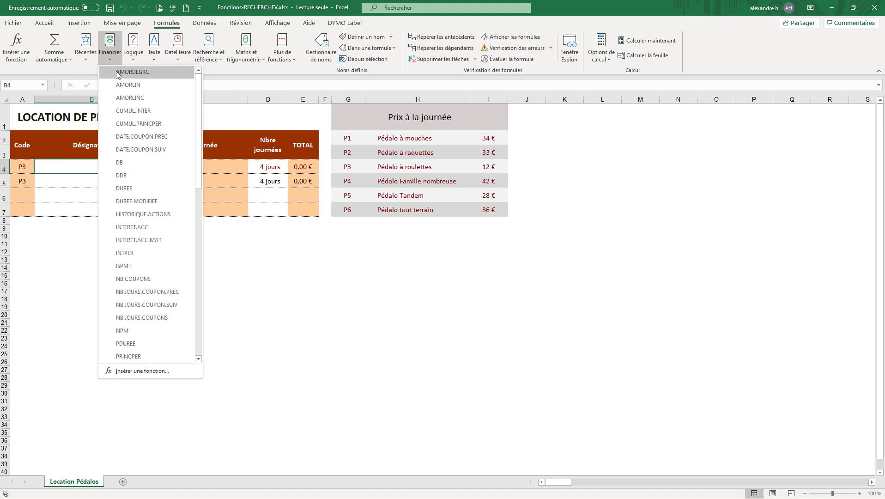
pyautogui.scroll(-10, 136, 226)
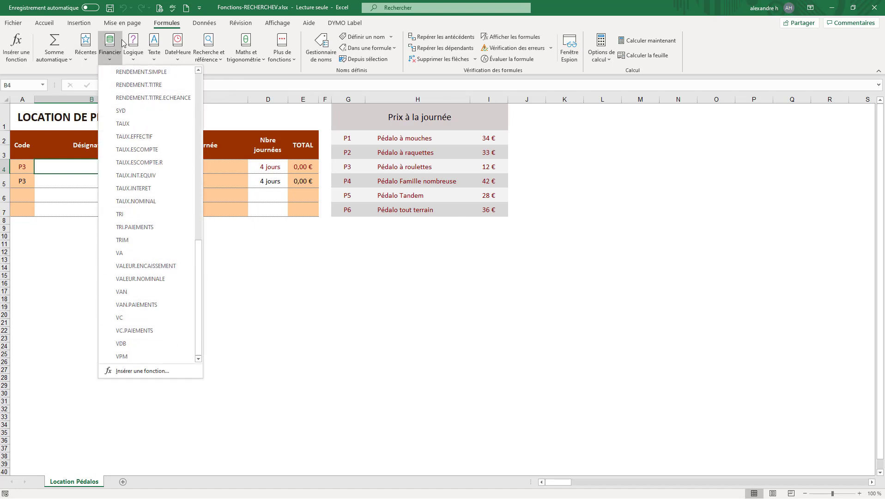
pyautogui.click(137, 44)
pyautogui.click(137, 44)
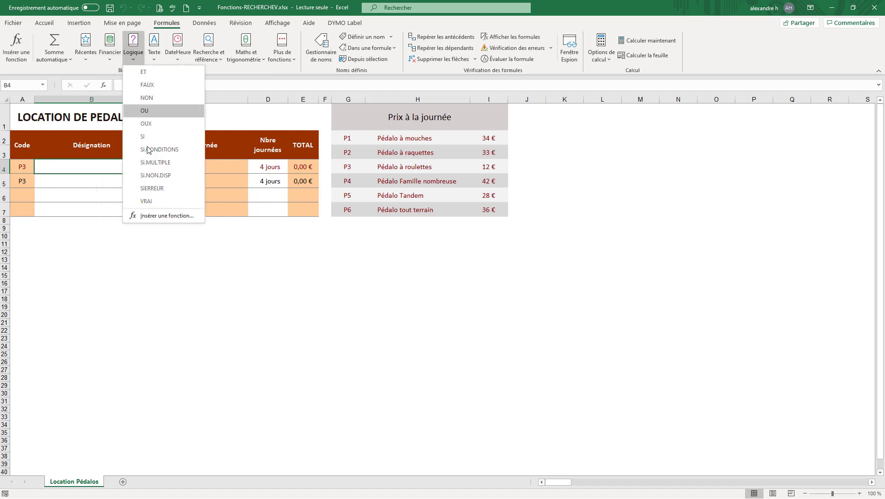
pyautogui.click(155, 54)
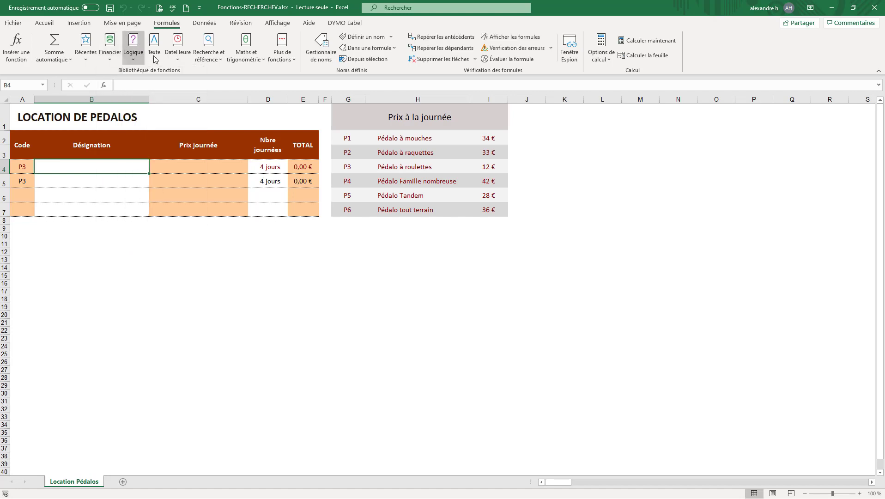
pyautogui.scroll(-3, 188, 202)
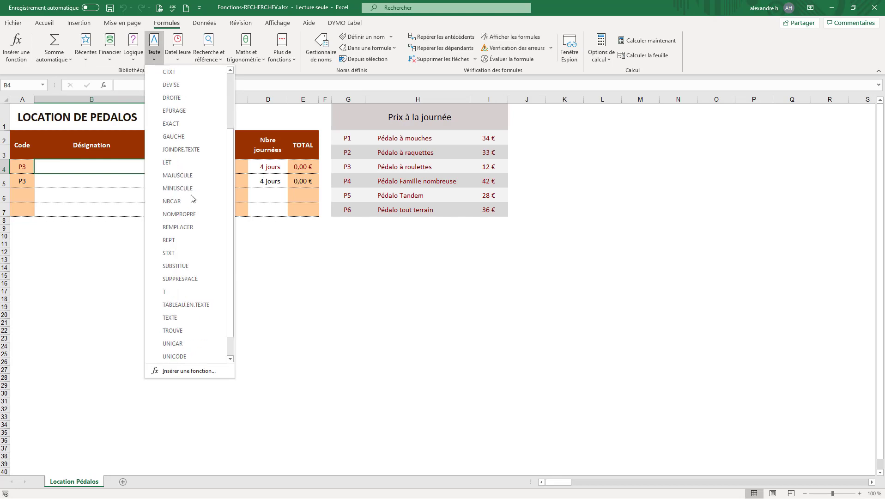
pyautogui.click(177, 52)
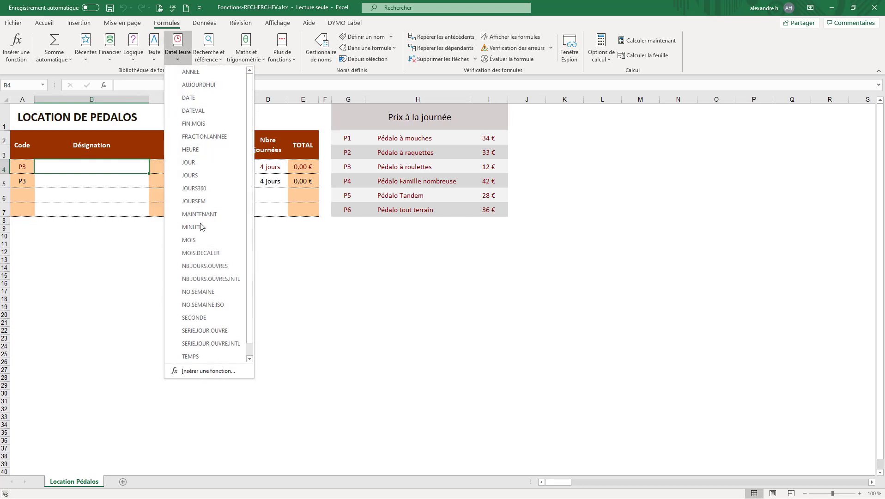
pyautogui.click(215, 60)
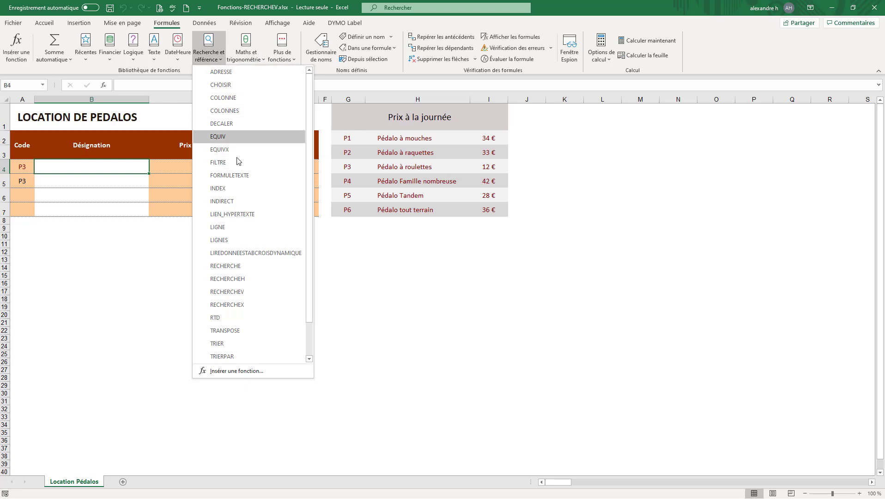
pyautogui.scroll(-1, 236, 175)
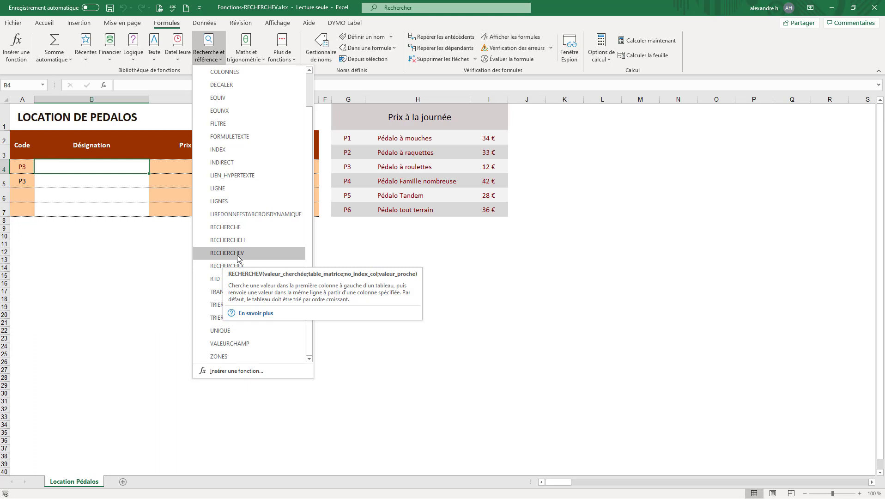
pyautogui.click(116, 242)
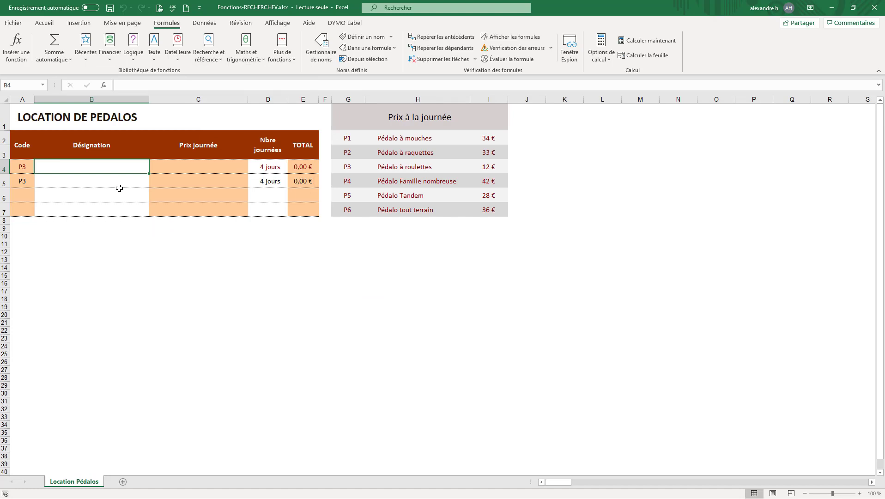
# Step: Examine the first rental line's code, designation, daily price, number of days and total cells in row 4
pyautogui.click(23, 166)
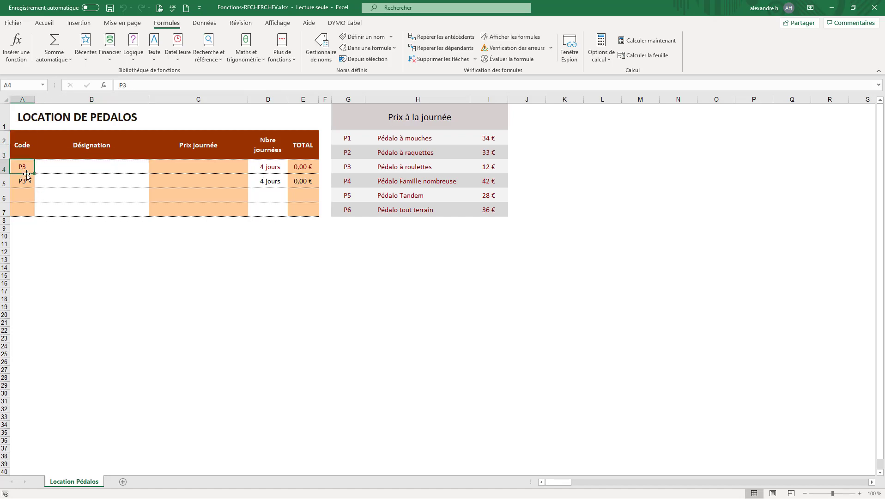
pyautogui.click(92, 168)
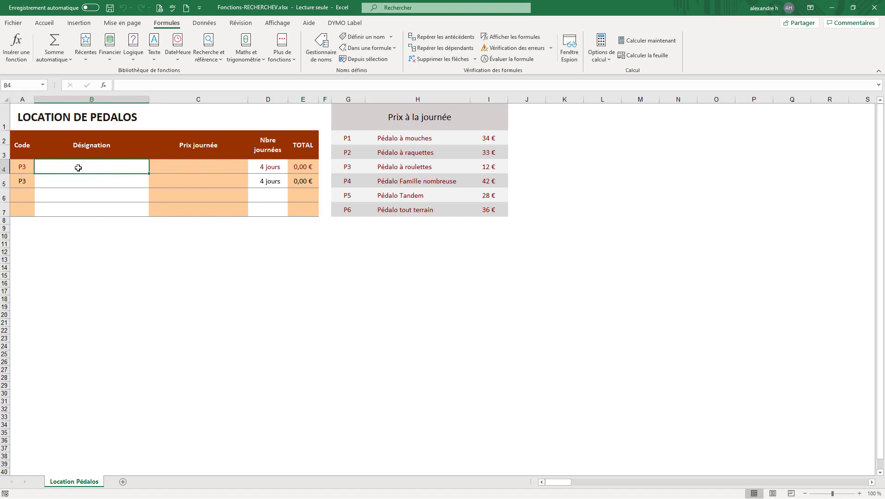
pyautogui.click(188, 168)
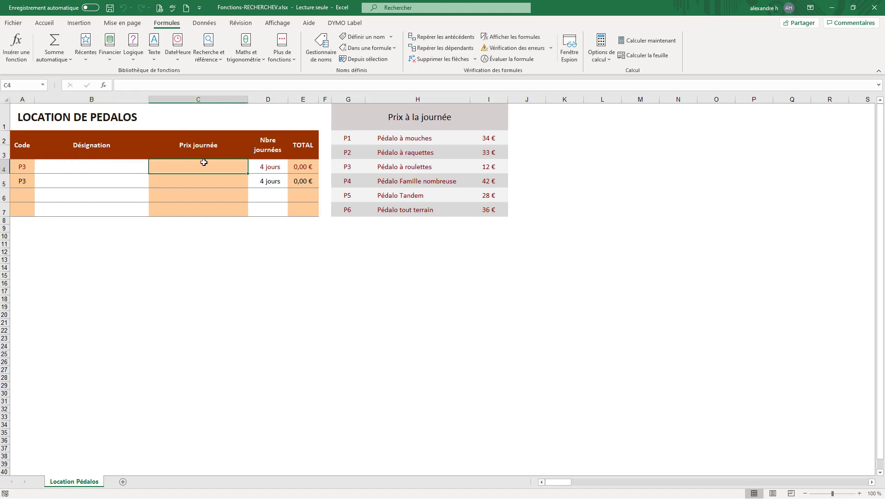
pyautogui.moveTo(270, 140); pyautogui.dragTo(270, 187)
pyautogui.click(271, 168)
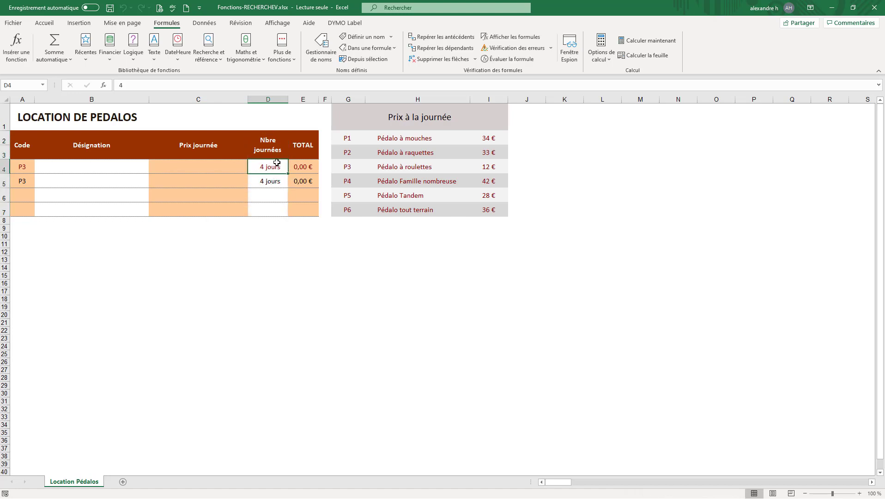
pyautogui.click(302, 168)
pyautogui.click(96, 166)
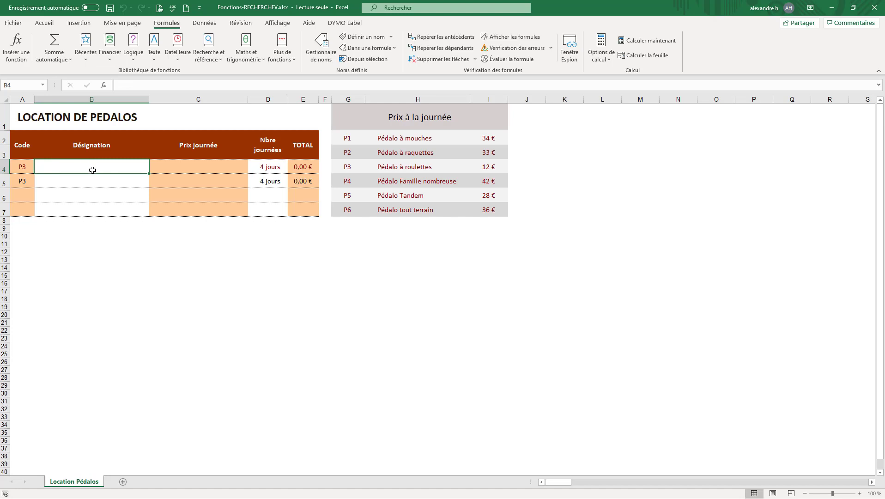
# Step: Examine the codes, pedalo names and prices in the Prix à la journée table, and compare them with the code in A4
pyautogui.click(386, 137)
pyautogui.moveTo(412, 138); pyautogui.dragTo(413, 210)
pyautogui.moveTo(346, 137); pyautogui.dragTo(346, 209)
pyautogui.moveTo(412, 140); pyautogui.dragTo(414, 210)
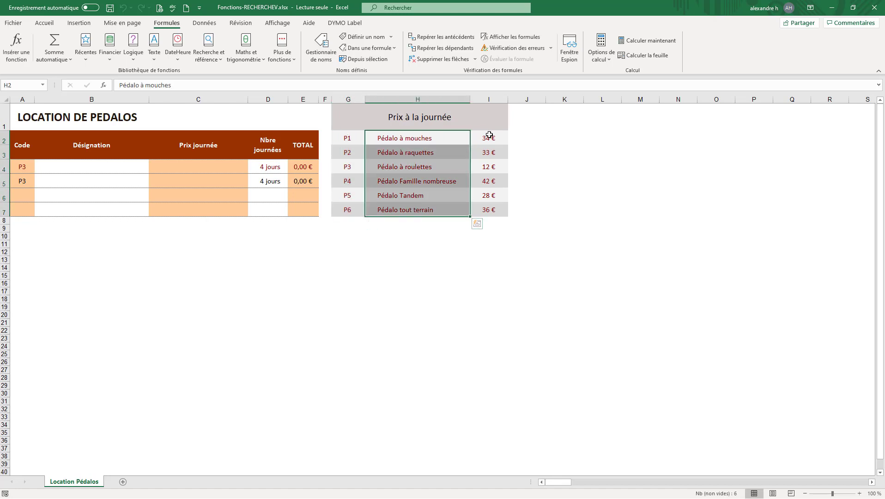
pyautogui.moveTo(487, 137); pyautogui.dragTo(487, 209)
pyautogui.click(348, 138)
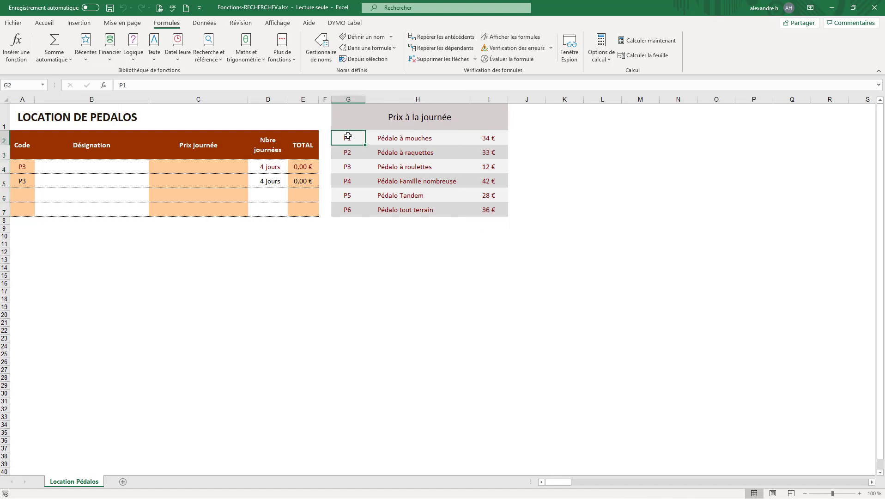
pyautogui.click(21, 169)
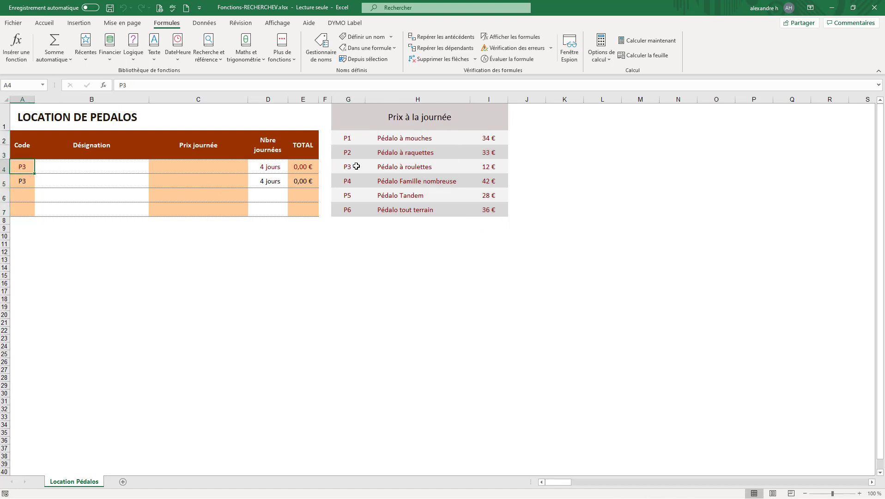
pyautogui.click(81, 169)
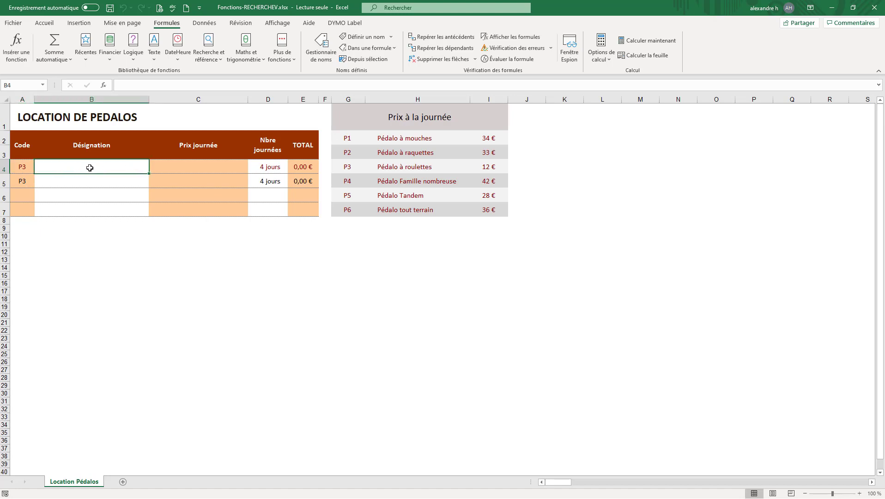
# Step: Set the code of the second rental line in cell A5 to P2
pyautogui.click(25, 184)
pyautogui.write('P3')
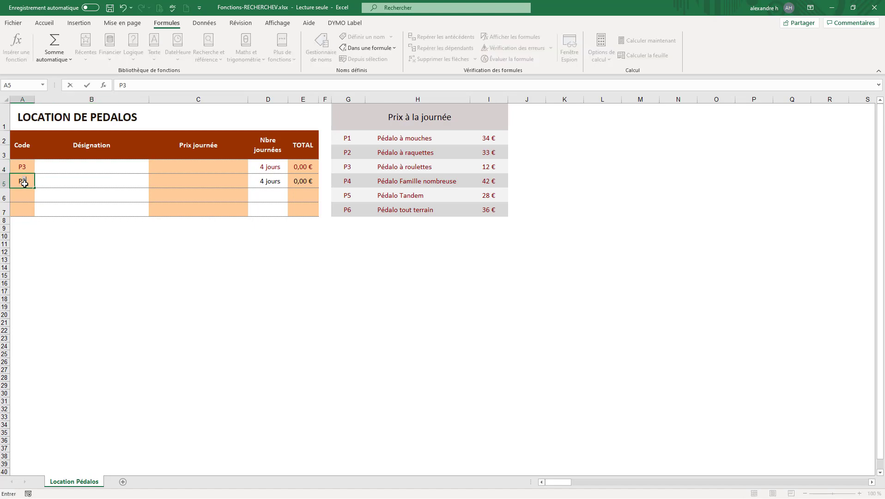
pyautogui.press('Return')
pyautogui.click(99, 166)
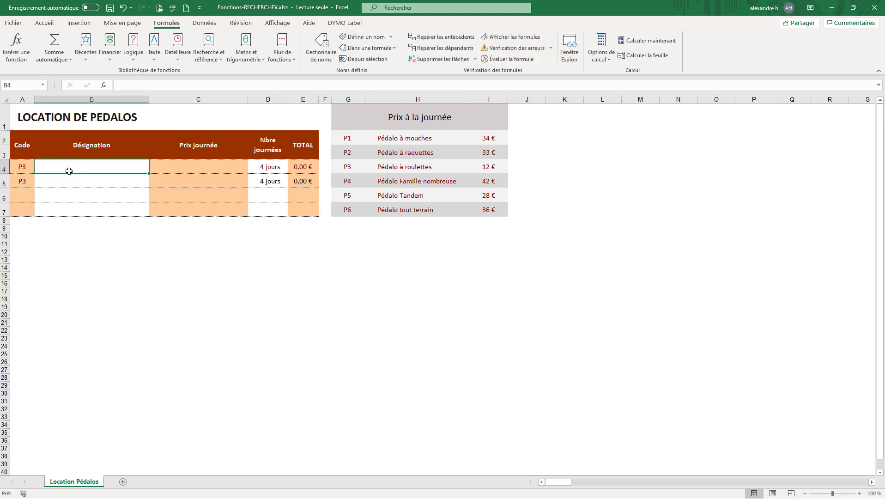
pyautogui.click(23, 181)
pyautogui.write('P2')
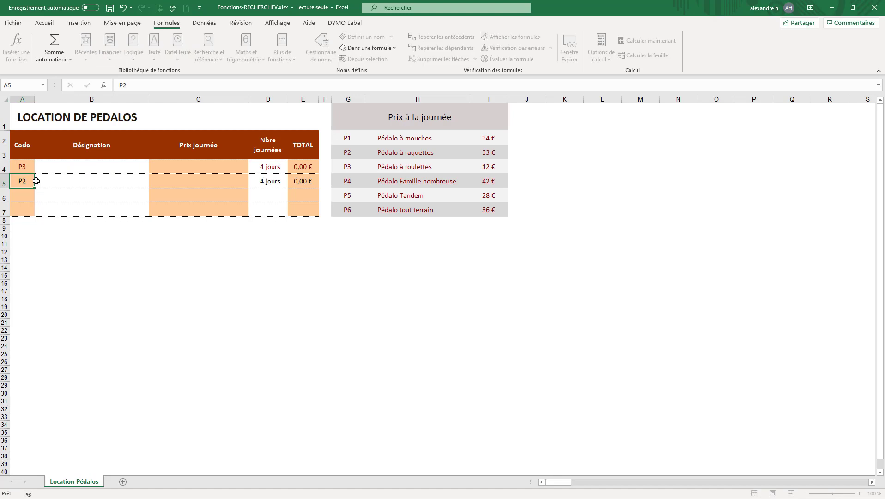
pyautogui.press('Return')
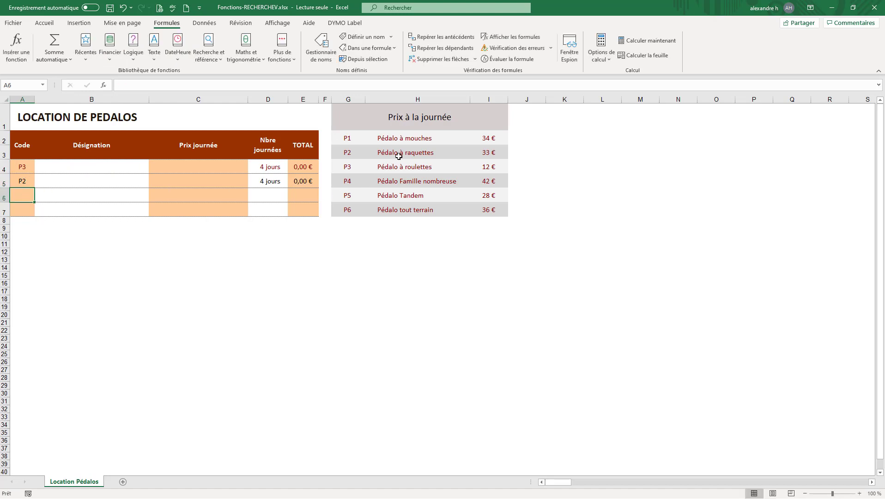
# Step: Enter the code P1 for the third rental line in cell A6
pyautogui.click(85, 171)
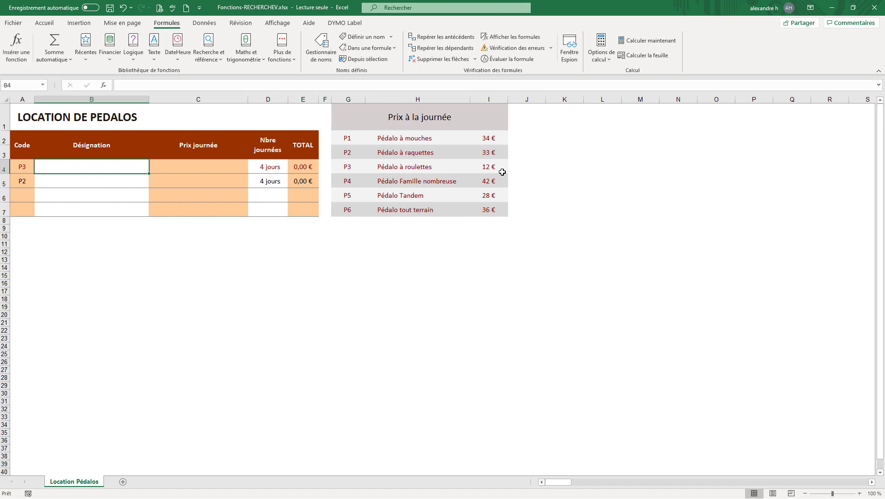
pyautogui.click(29, 196)
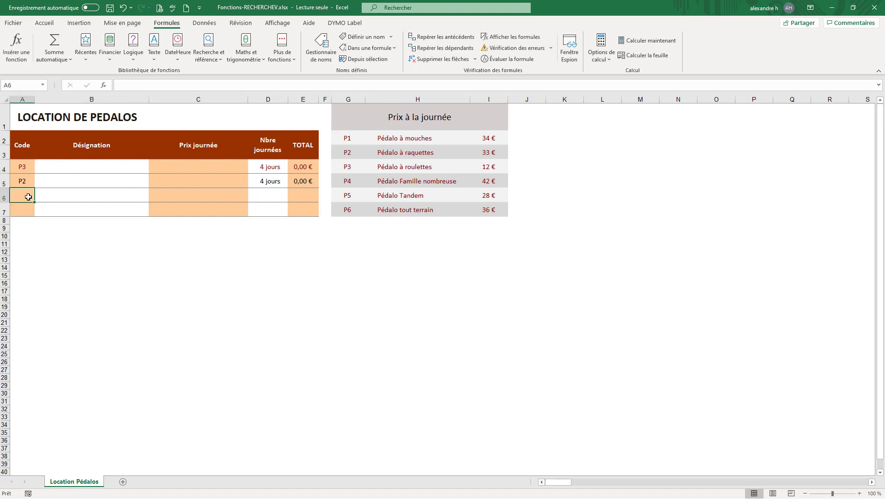
pyautogui.write('P')
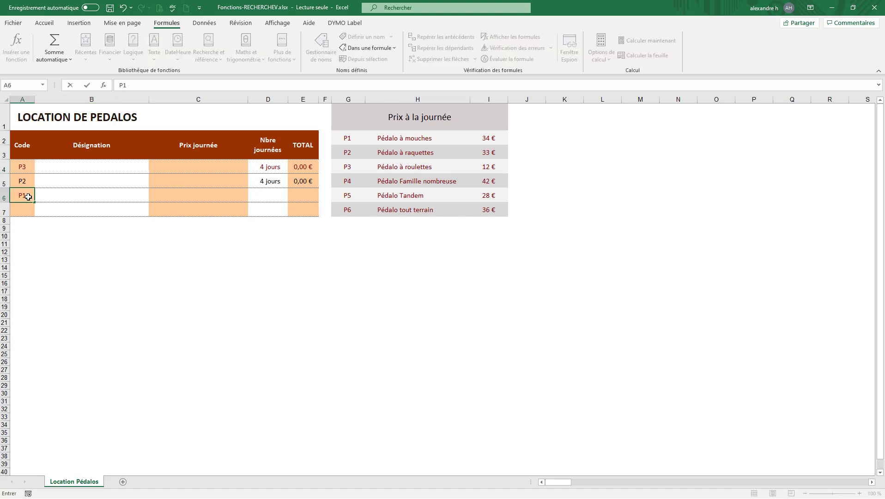
pyautogui.write('1')
pyautogui.press('Return')
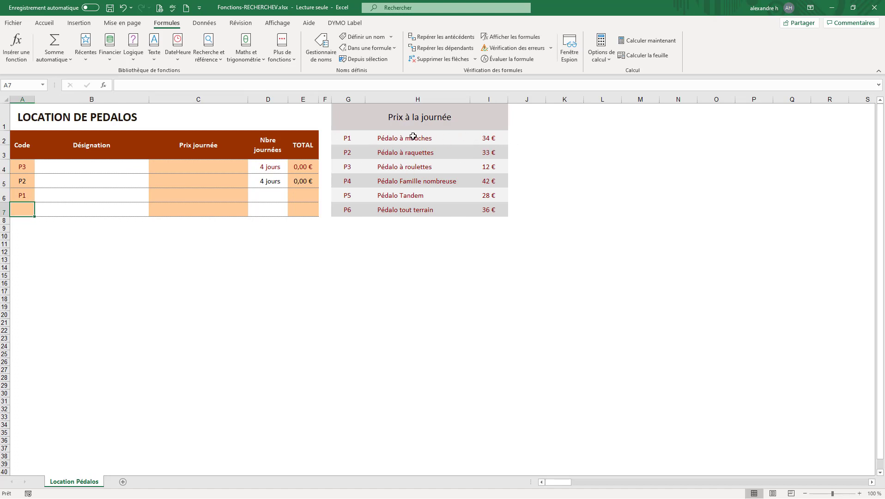
pyautogui.click(79, 173)
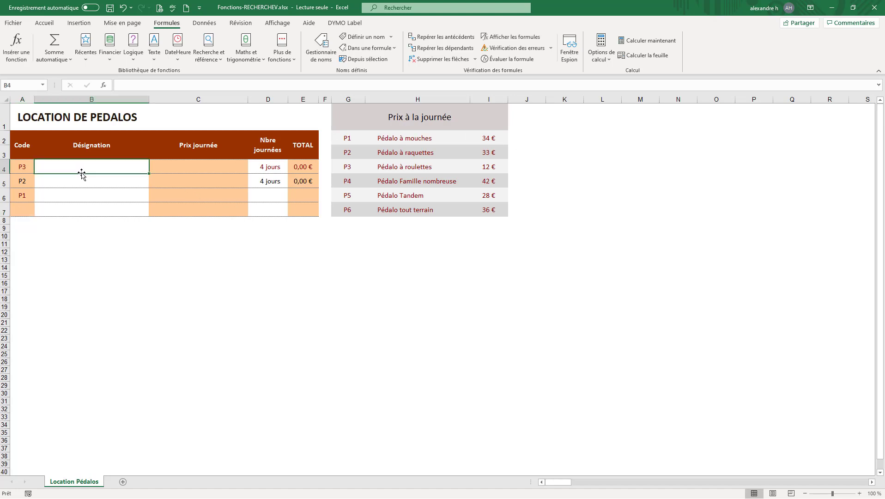
pyautogui.click(25, 169)
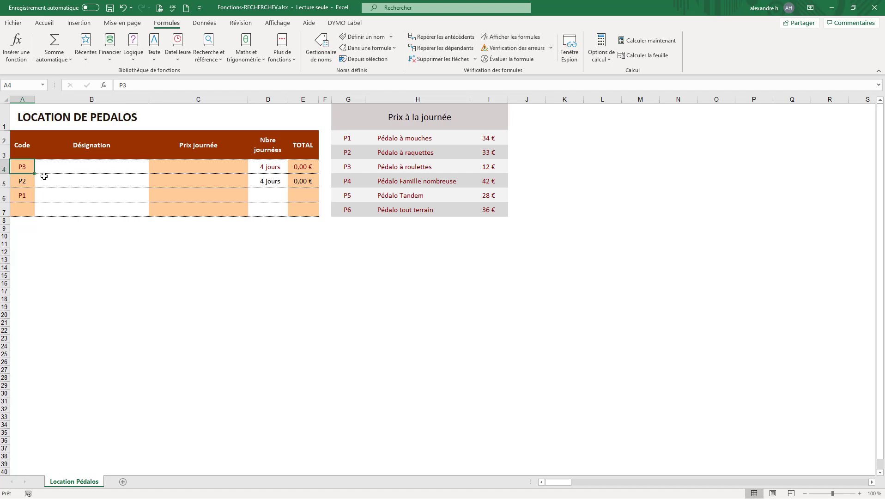
pyautogui.click(74, 168)
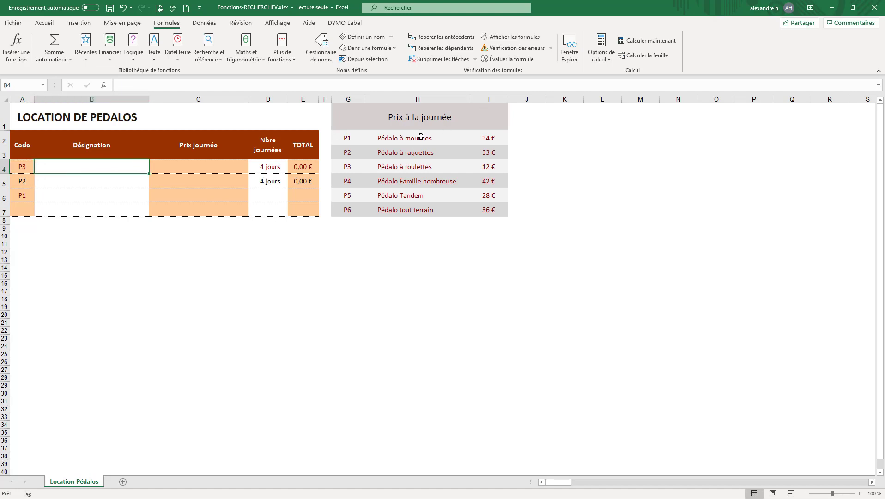
pyautogui.moveTo(419, 136); pyautogui.dragTo(427, 213)
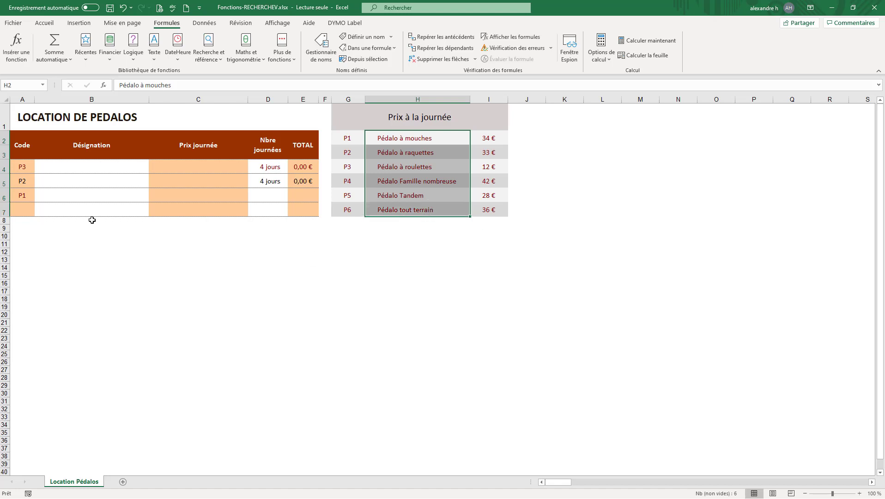
# Step: Start a formula with the RECHERCHEV function in the first rental line's designation cell, B4
pyautogui.click(75, 171)
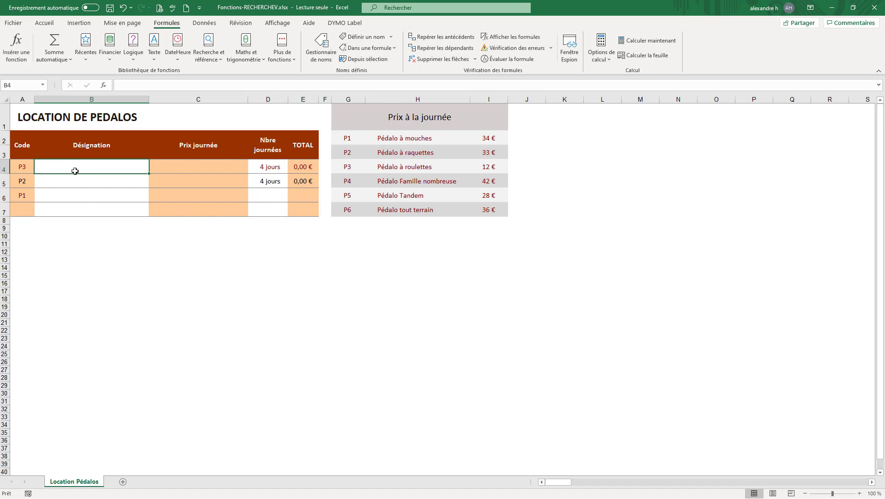
pyautogui.write('=')
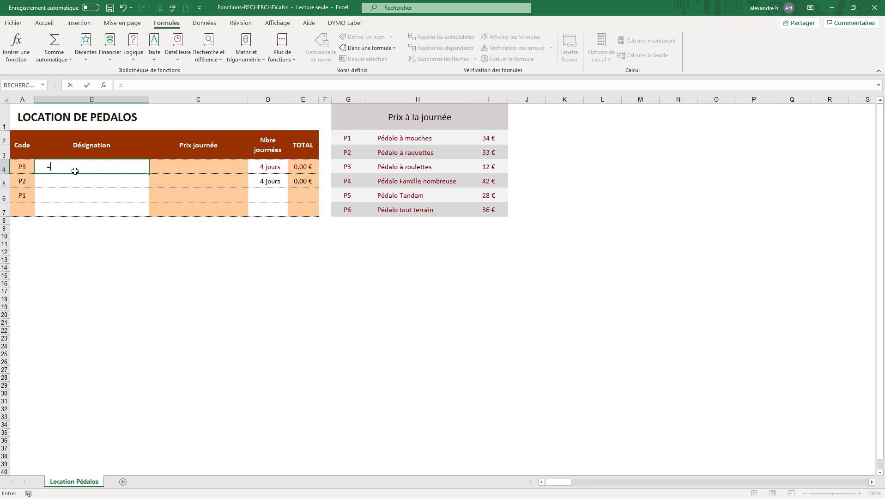
pyautogui.write('rec')
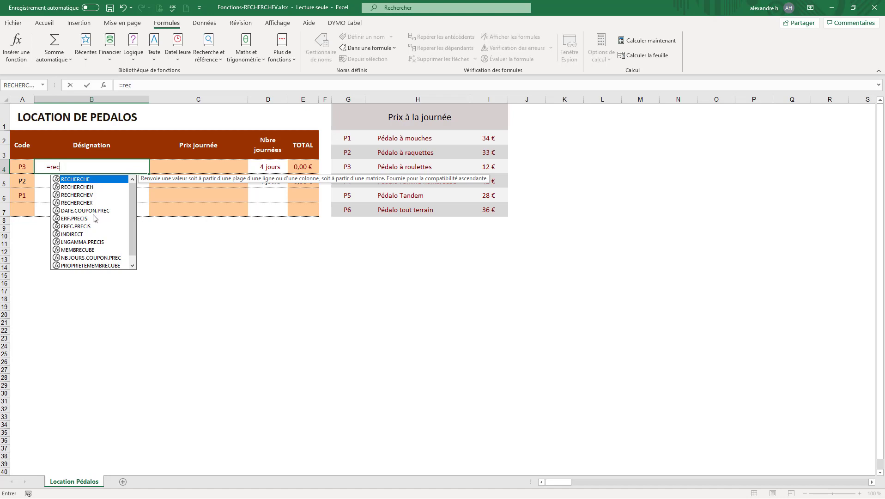
pyautogui.write('herche')
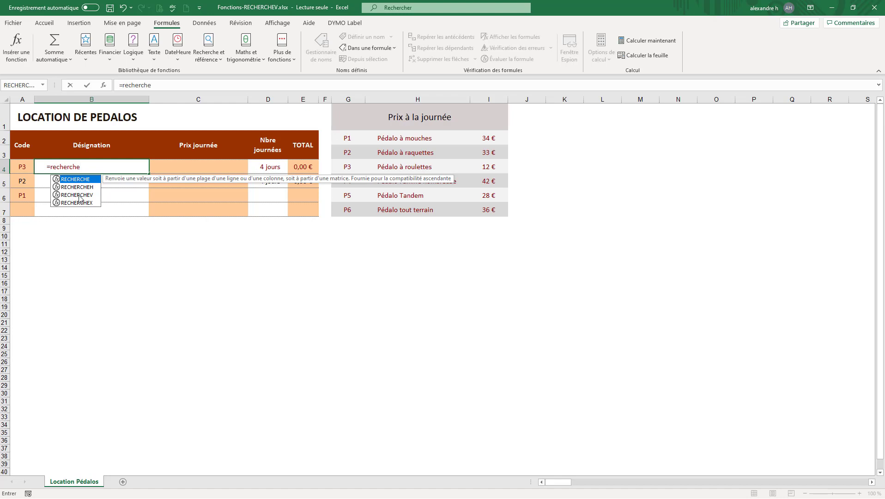
pyautogui.click(80, 194)
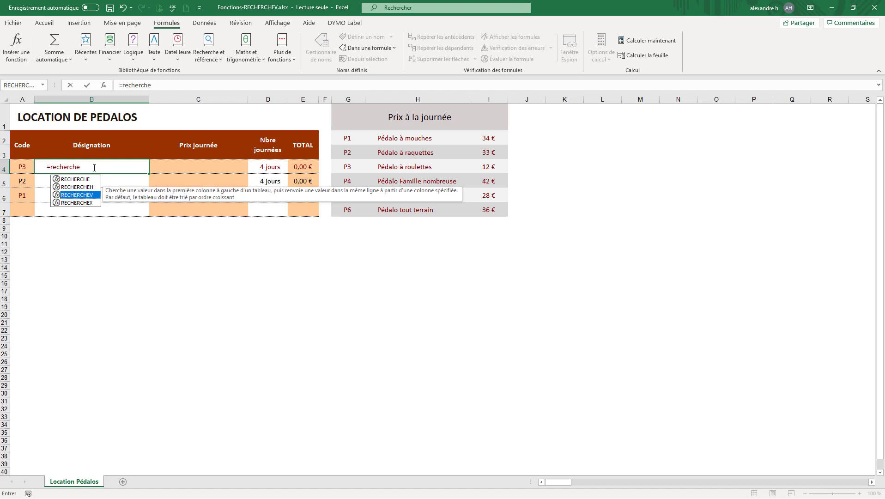
pyautogui.doubleClick(73, 196)
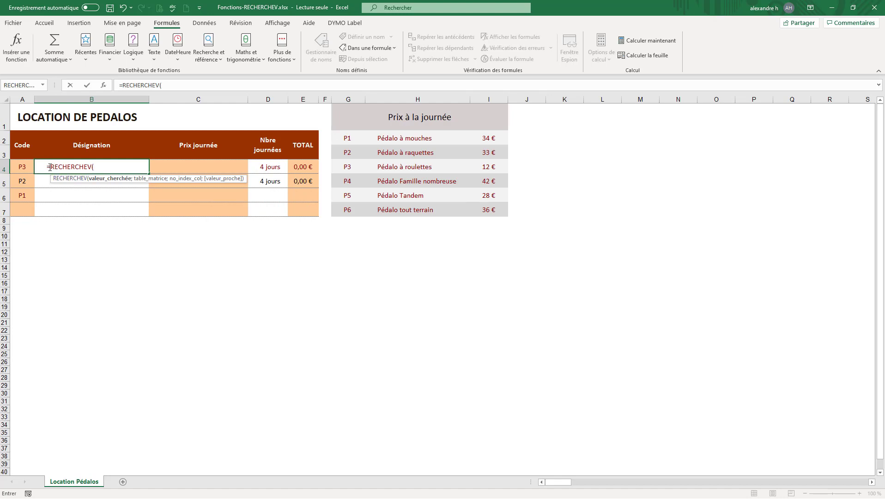
pyautogui.moveTo(51, 166); pyautogui.dragTo(92, 167)
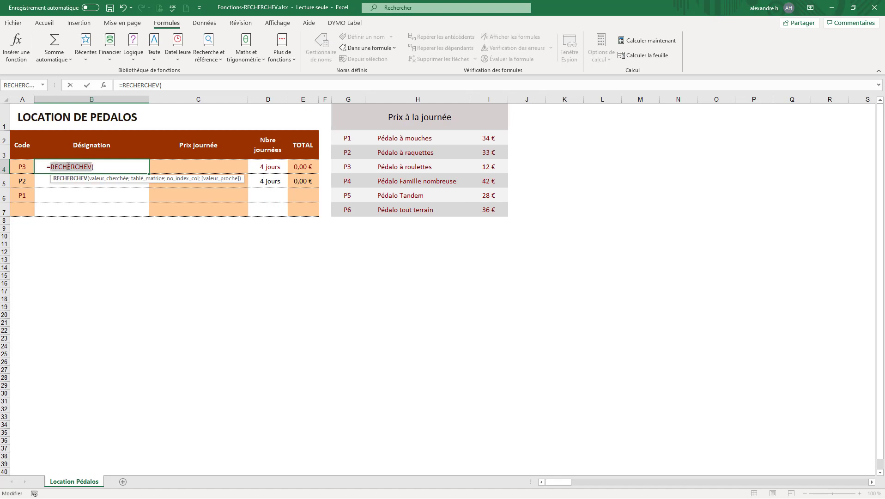
pyautogui.click(100, 167)
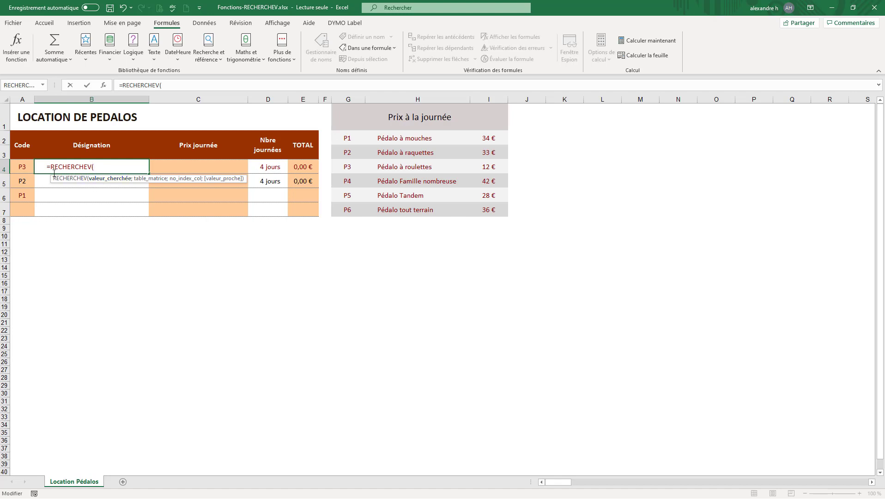
# Step: Give the RECHERCHEV formula A4 as its lookup value and the price table G2:I7 as its table array
pyautogui.click(22, 169)
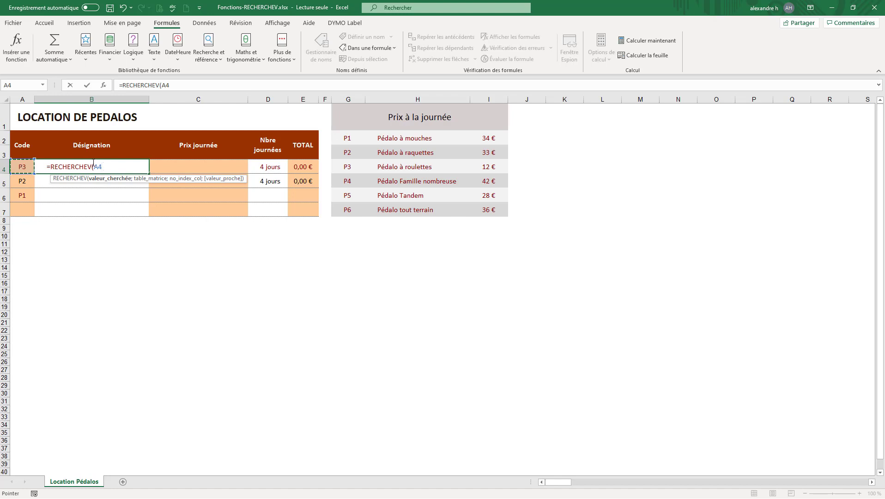
pyautogui.write(';')
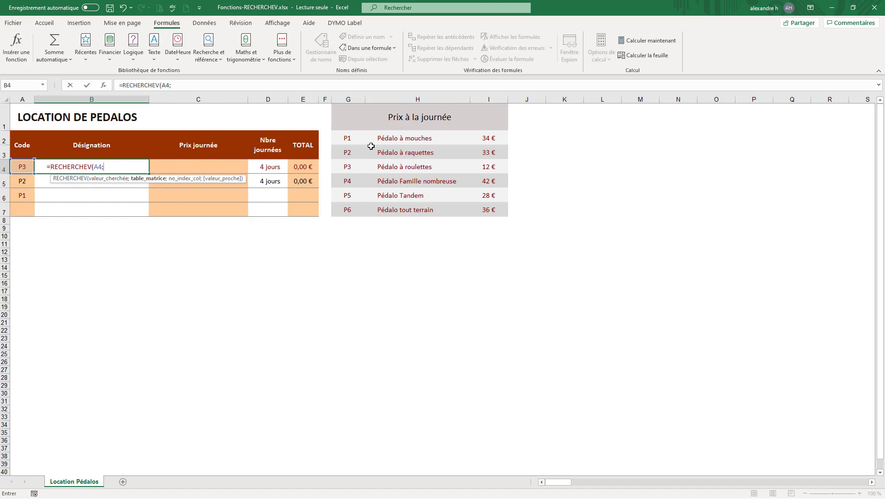
pyautogui.click(345, 137)
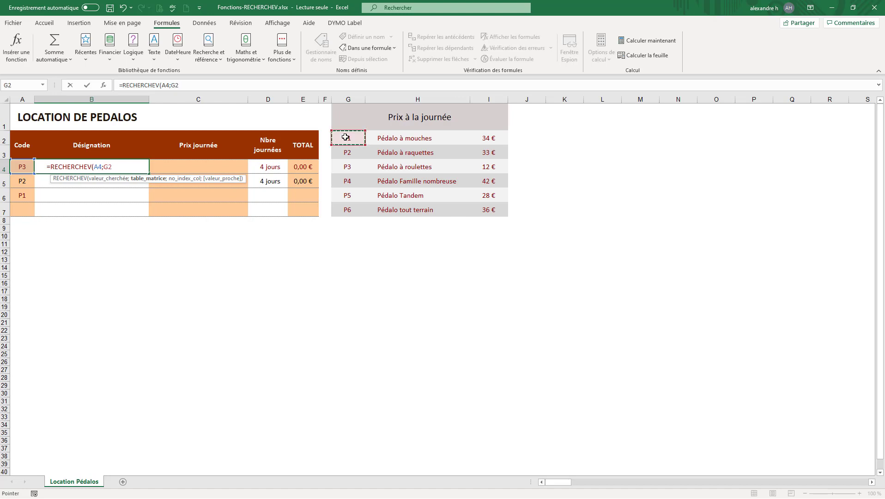
pyautogui.moveTo(345, 137); pyautogui.dragTo(491, 210)
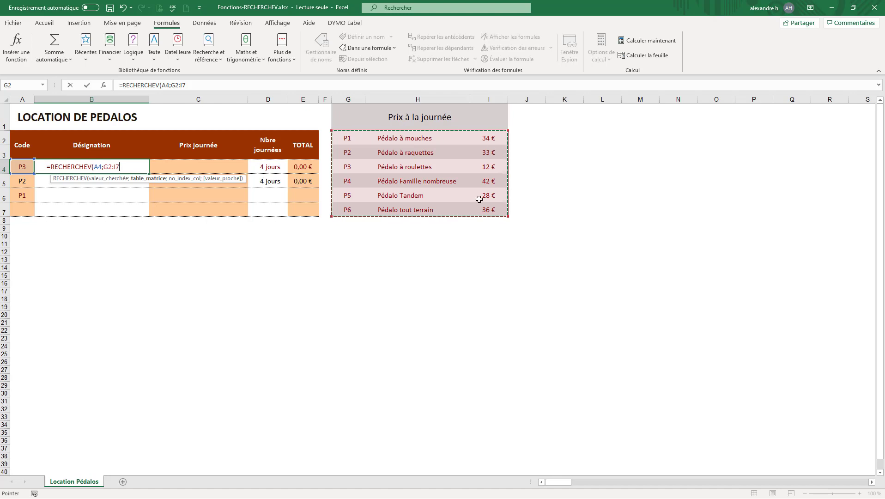
pyautogui.click(123, 166)
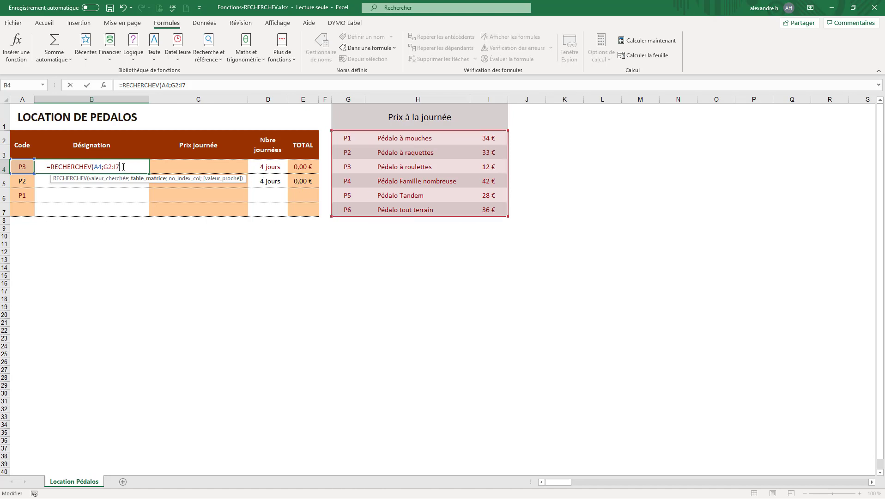
pyautogui.click(197, 85)
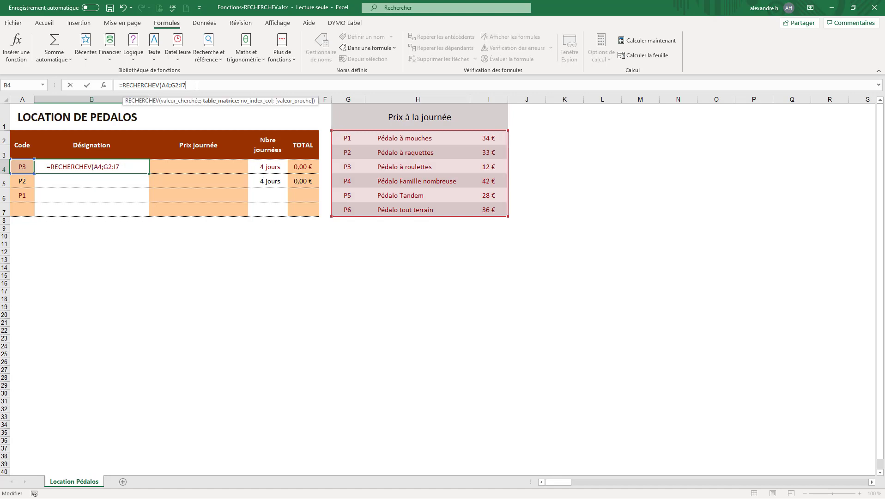
# Step: Complete the B4 formula with column index 2 and FAUX for an exact match, giving =RECHERCHEV(A4;G2:I7;2;FAUX)
pyautogui.write(';2')
pyautogui.write(';2;')
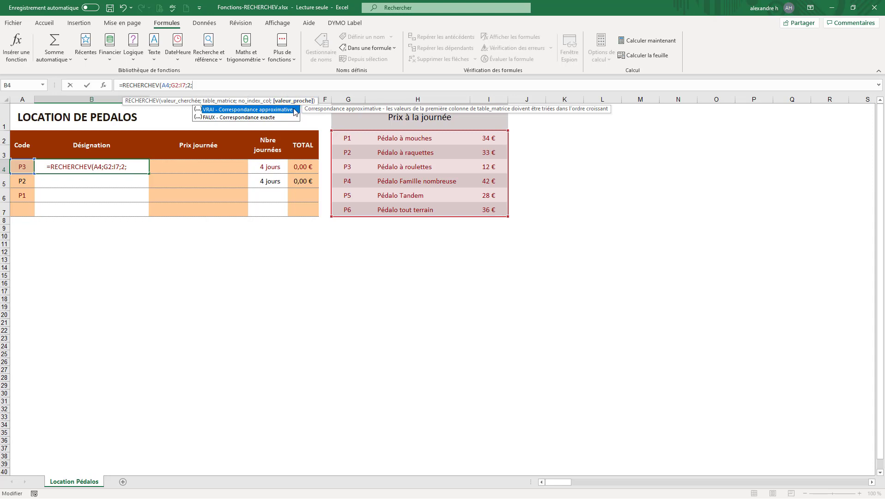
pyautogui.click(254, 119)
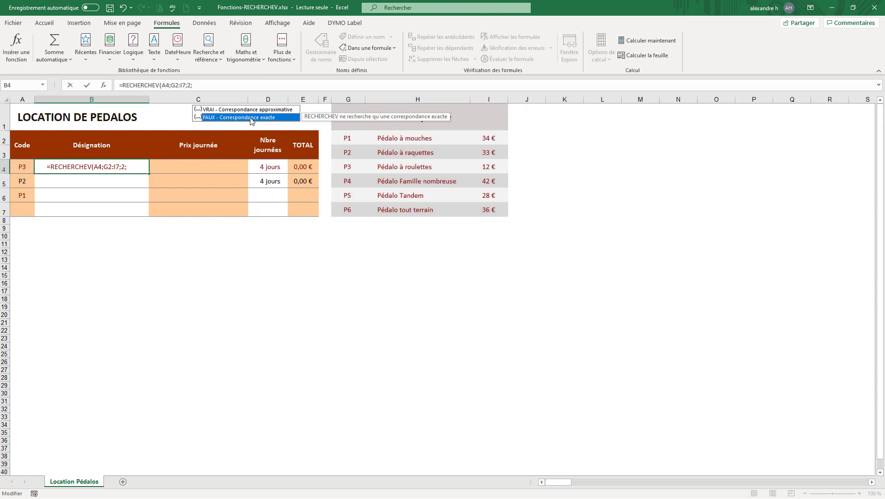
pyautogui.doubleClick(251, 118)
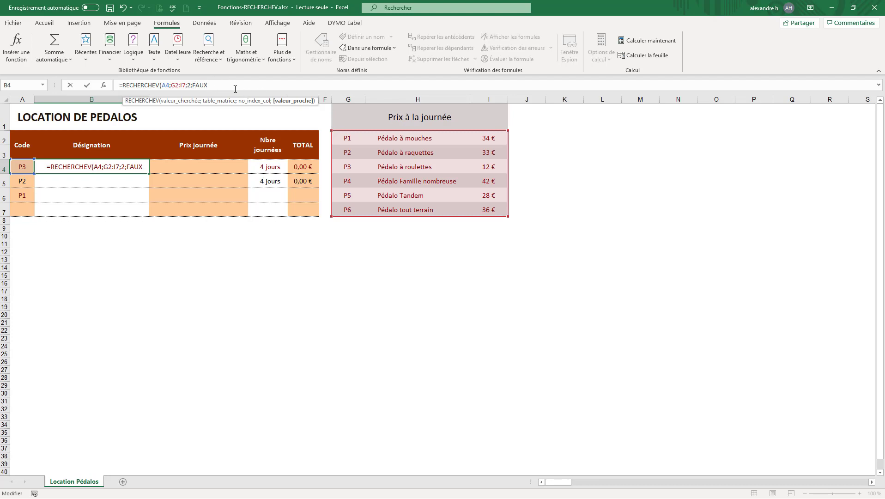
pyautogui.write(')')
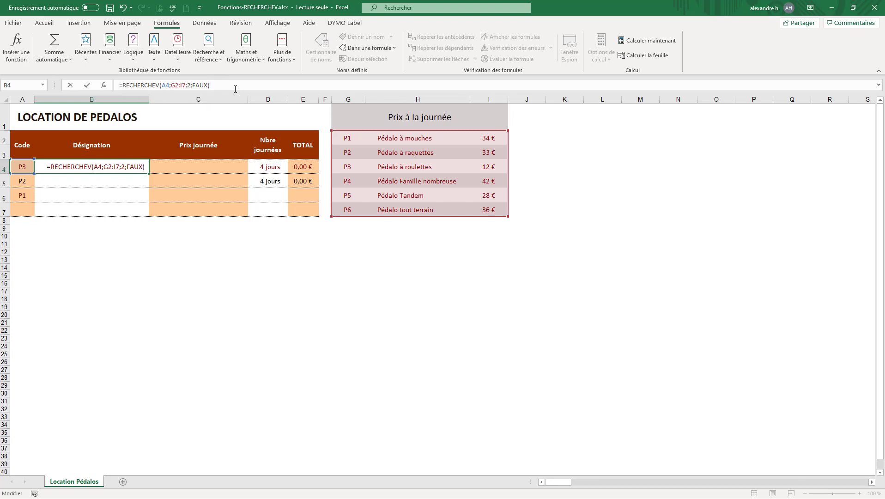
pyautogui.press('Return')
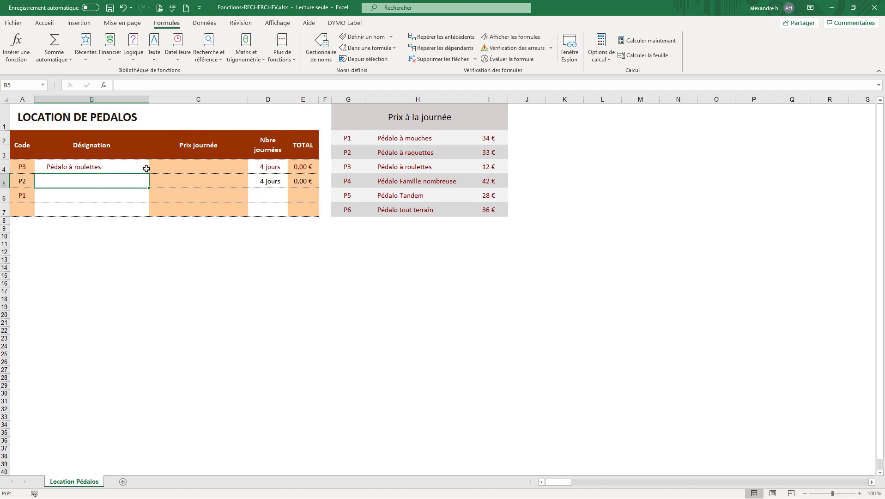
# Step: Set the code in A4 to P1 and check the designation returned in B4
pyautogui.click(52, 168)
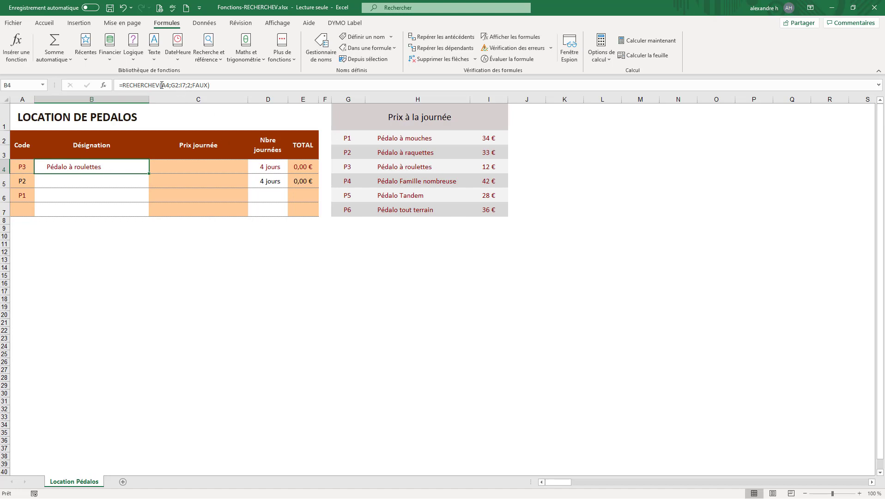
pyautogui.doubleClick(25, 168)
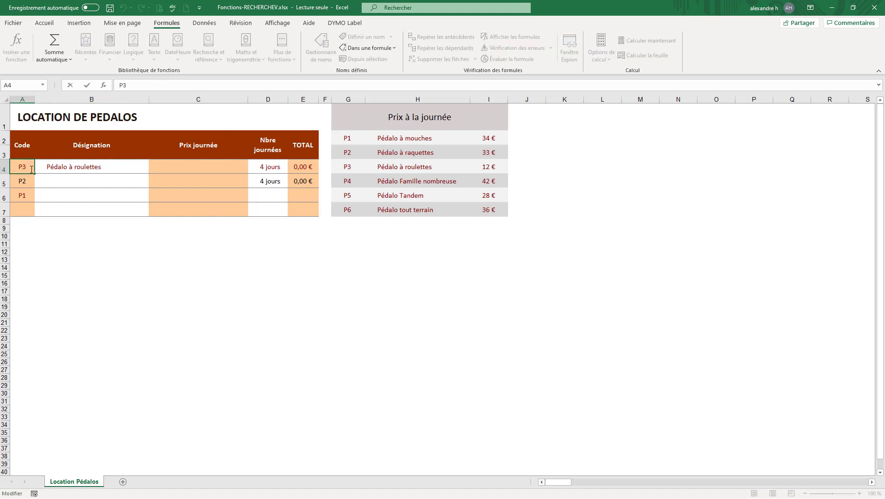
pyautogui.press('BackSpace')
pyautogui.press('Return')
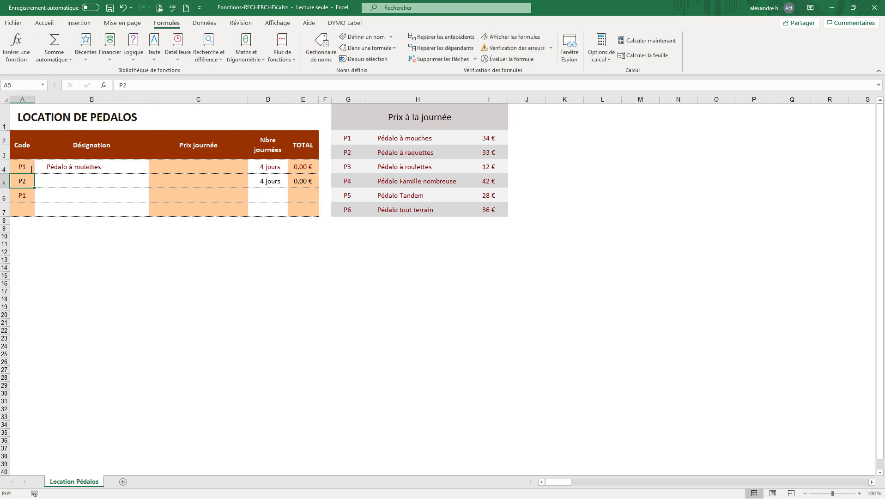
pyautogui.click(88, 167)
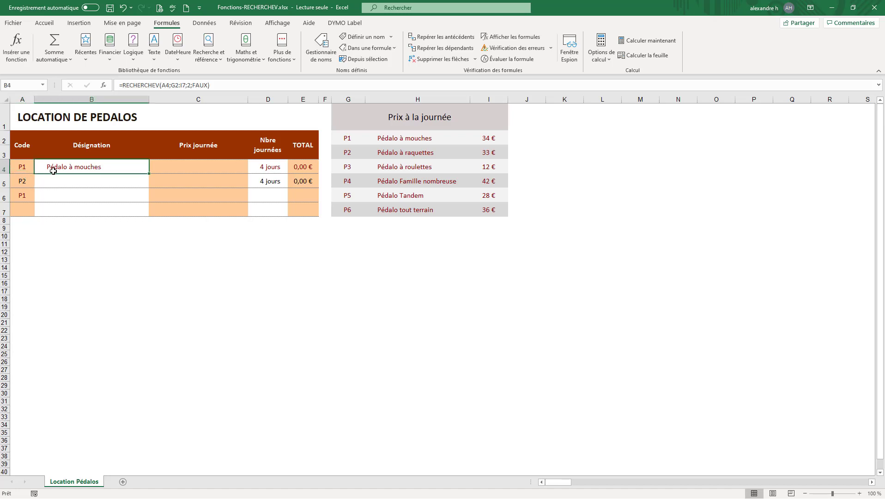
# Step: Test the designation lookup by entering the codes P6 and p5 in turn in cell A4
pyautogui.click(22, 168)
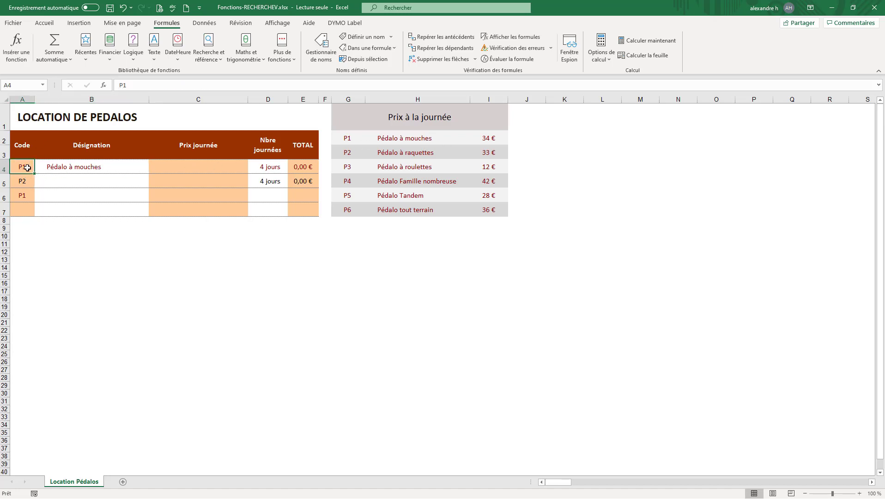
pyautogui.write('P')
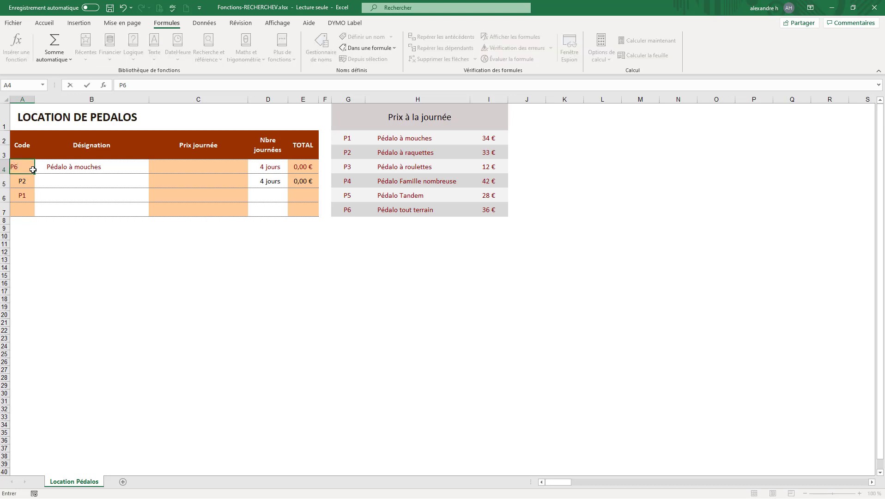
pyautogui.press('Return')
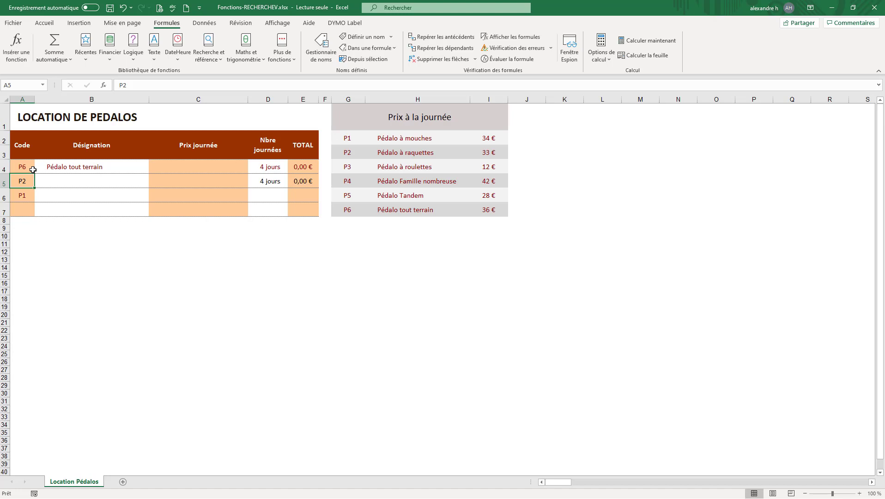
pyautogui.click(26, 167)
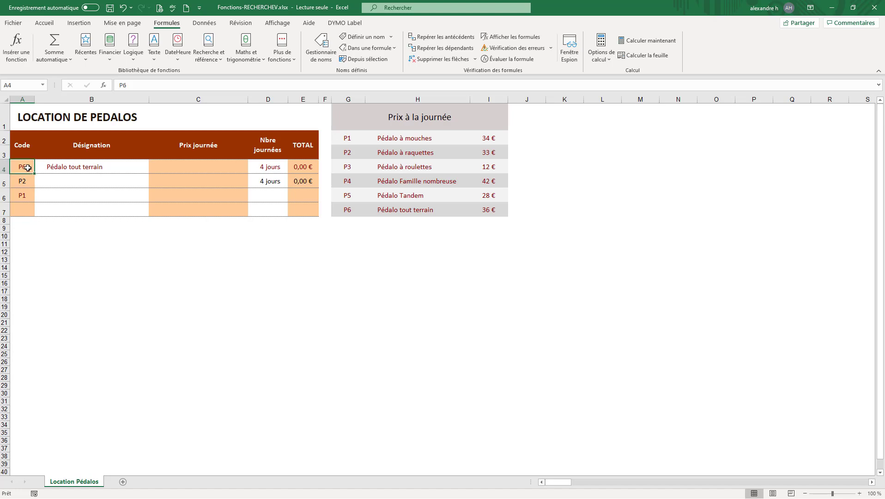
pyautogui.write('p5')
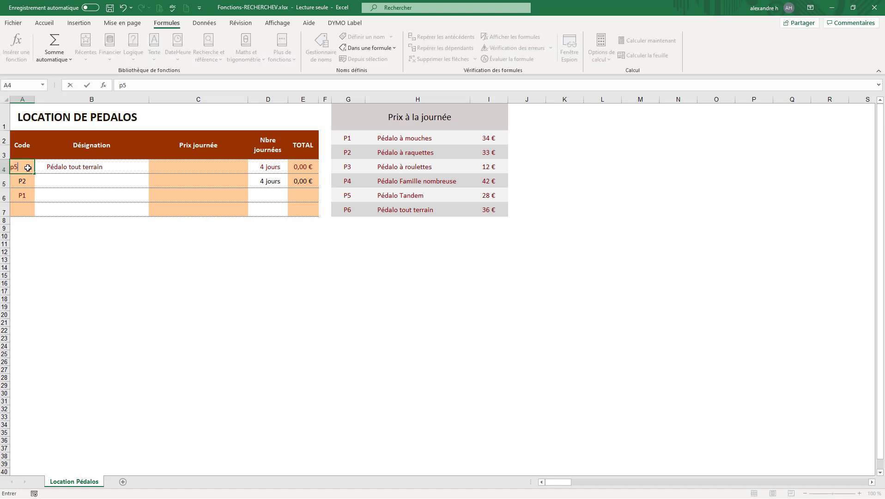
pyautogui.press('Return')
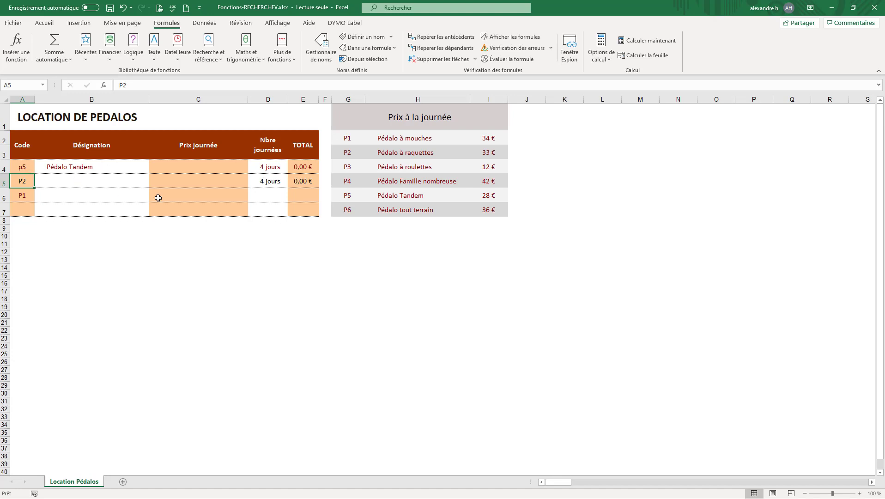
# Step: Set the first rental line's code in A4 to p4 and check the lookup formula in B4
pyautogui.click(20, 166)
pyautogui.write('p')
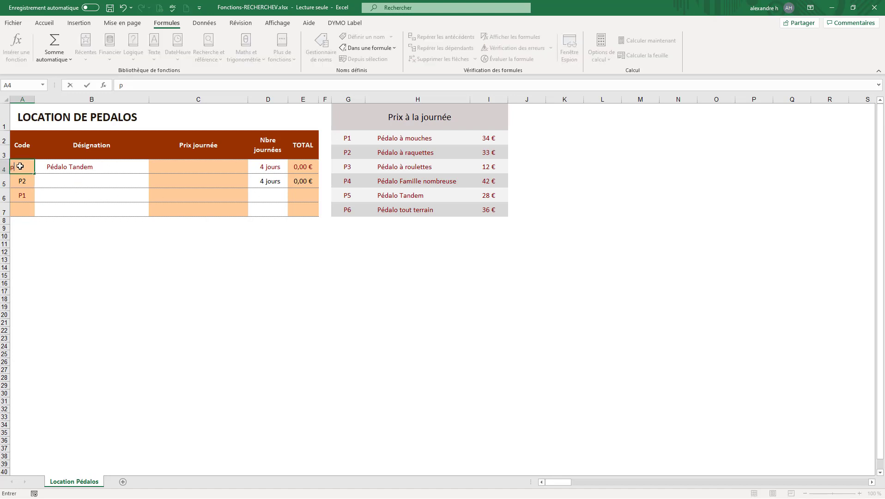
pyautogui.press('Return')
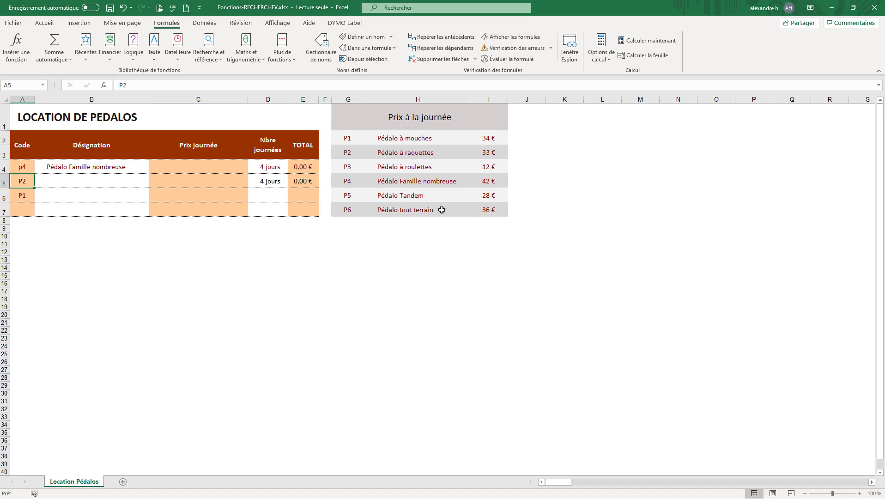
pyautogui.click(18, 166)
pyautogui.click(47, 168)
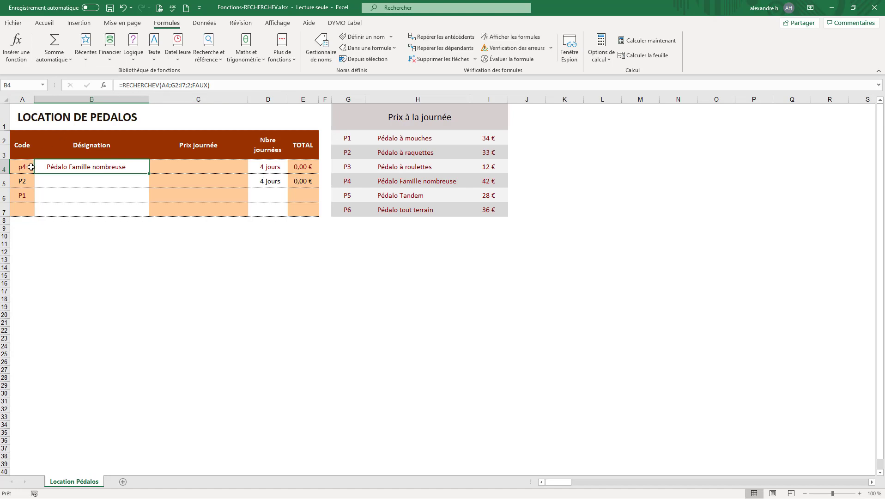
# Step: Start a RECHERCHEV formula in B5 with A5 as the lookup value and the price table G2:I7 as the table range
pyautogui.click(91, 181)
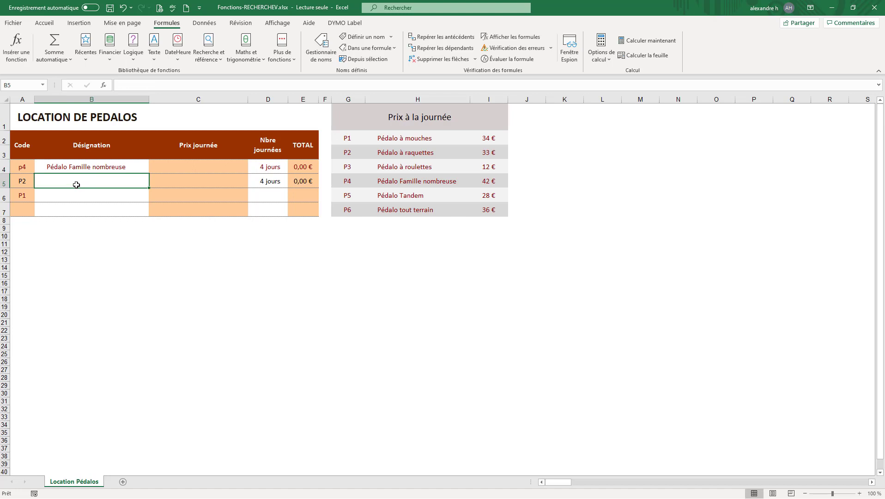
pyautogui.doubleClick(76, 185)
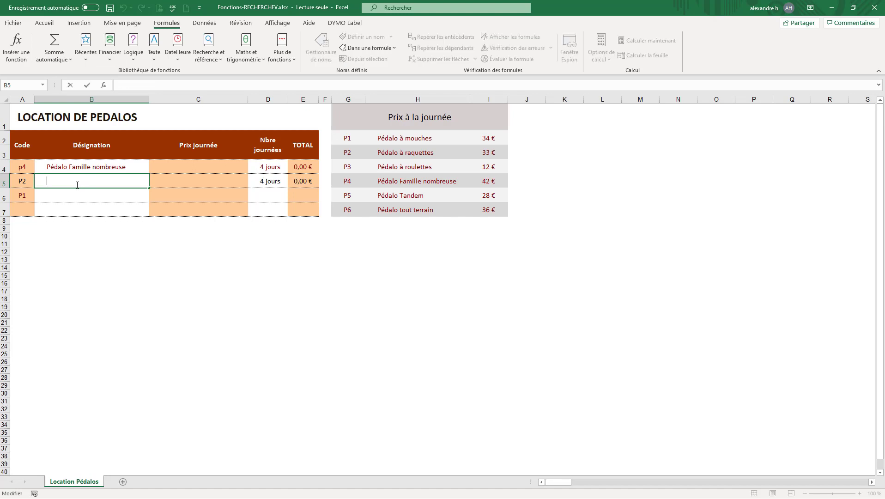
pyautogui.write('=recherche')
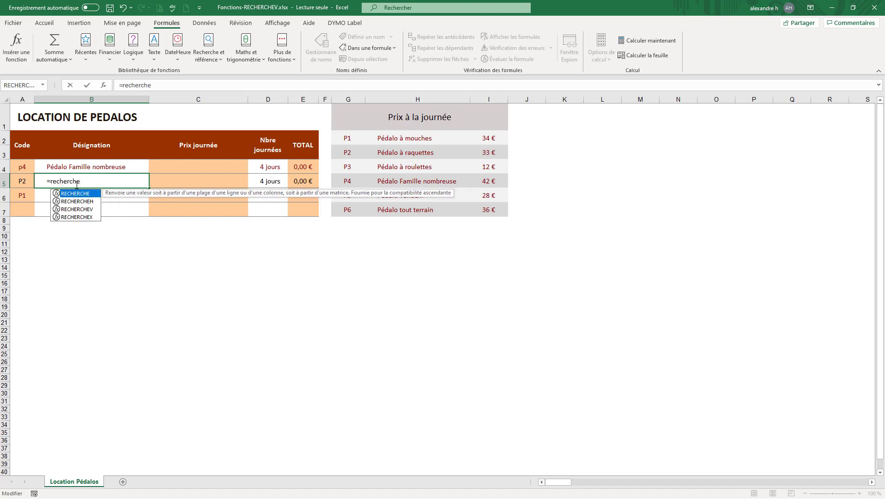
pyautogui.doubleClick(74, 210)
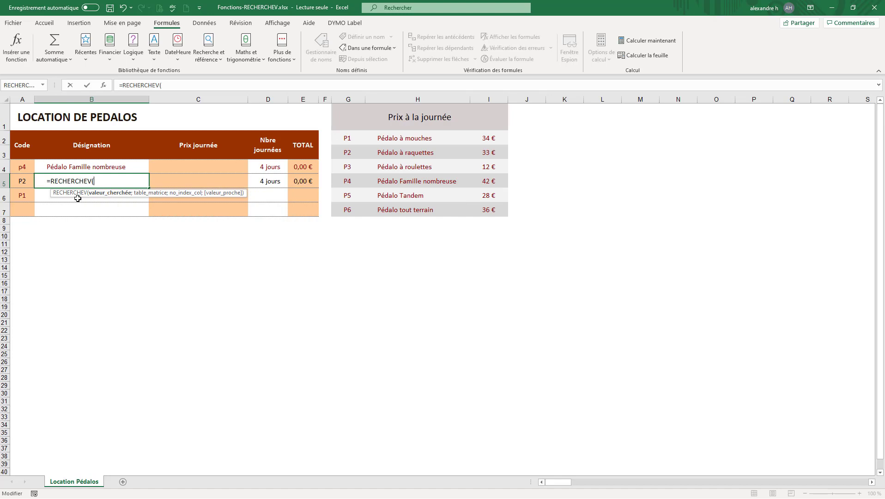
pyautogui.click(22, 183)
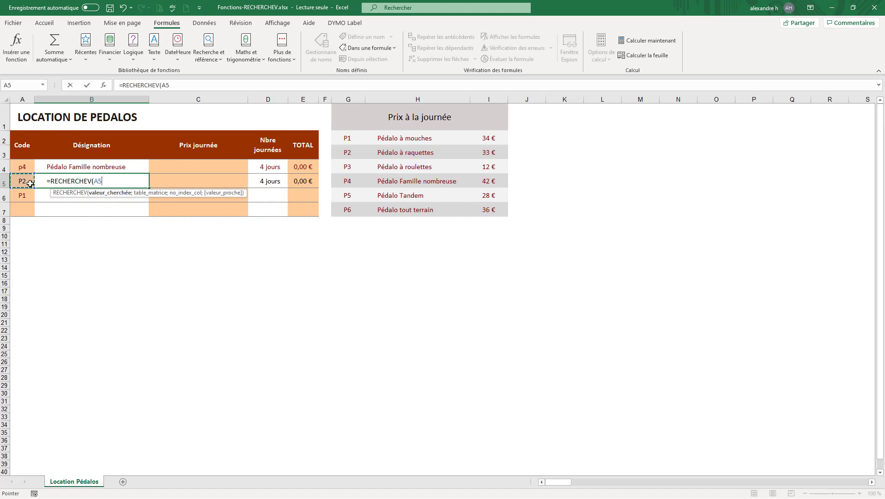
pyautogui.write(';')
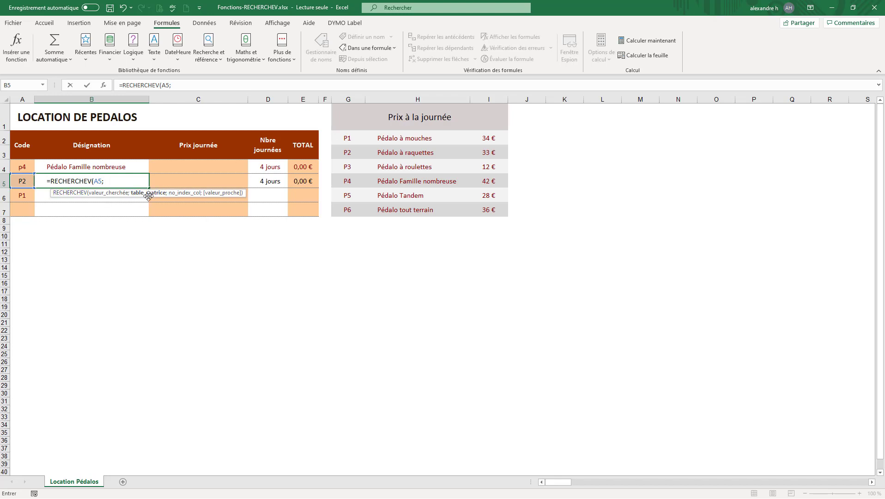
pyautogui.moveTo(341, 138); pyautogui.dragTo(486, 210)
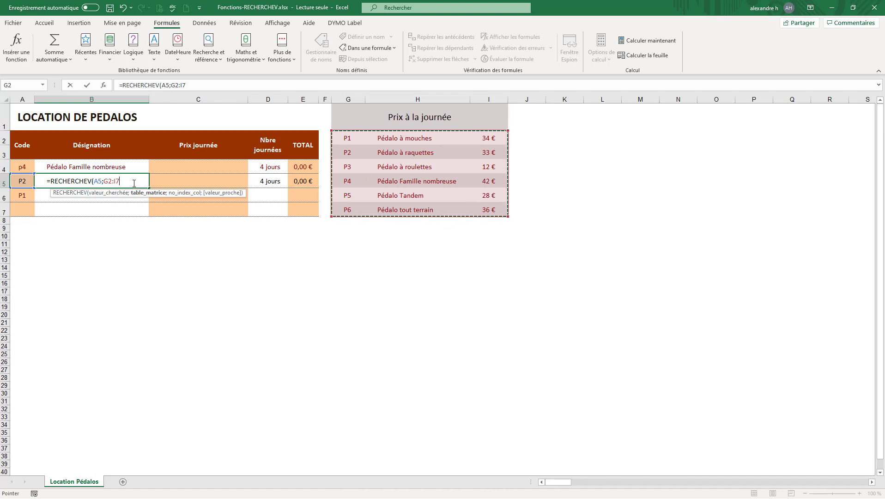
# Step: Complete the B5 formula with column index 2 and FAUX for an exact match, giving =RECHERCHEV(A5;G2:I7;2;FAUX)
pyautogui.write(';2')
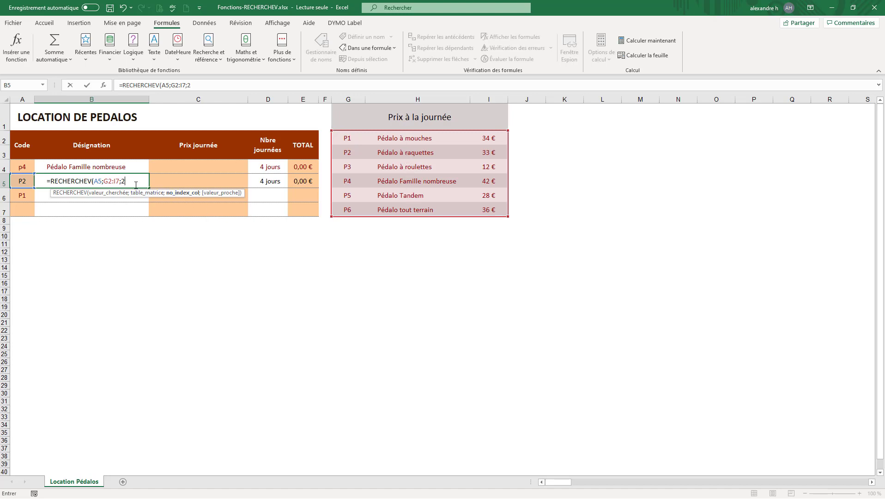
pyautogui.write(';')
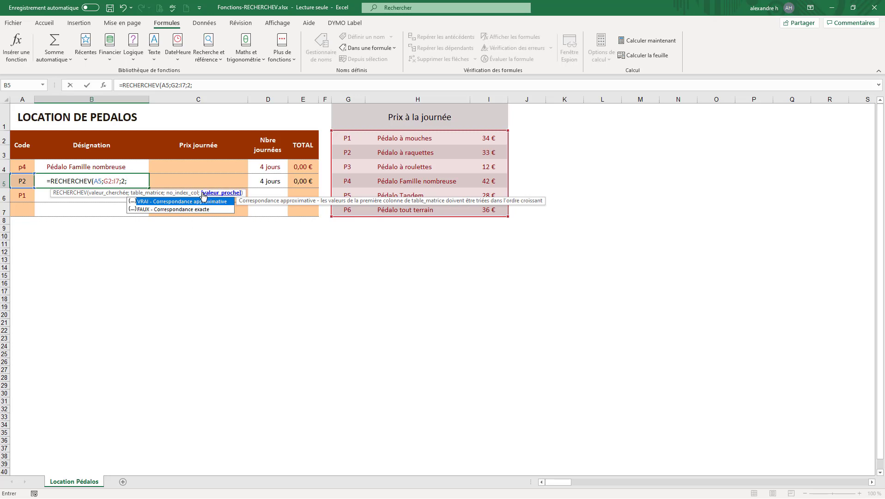
pyautogui.click(155, 210)
pyautogui.doubleClick(154, 211)
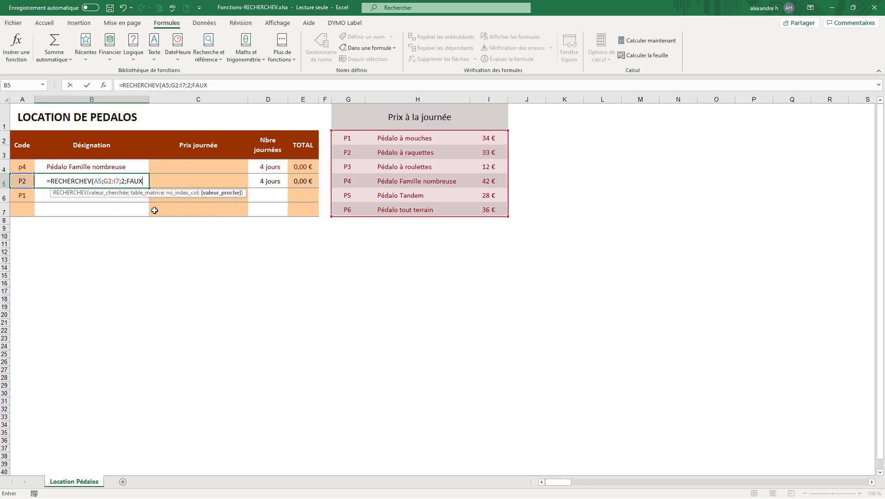
pyautogui.write(')')
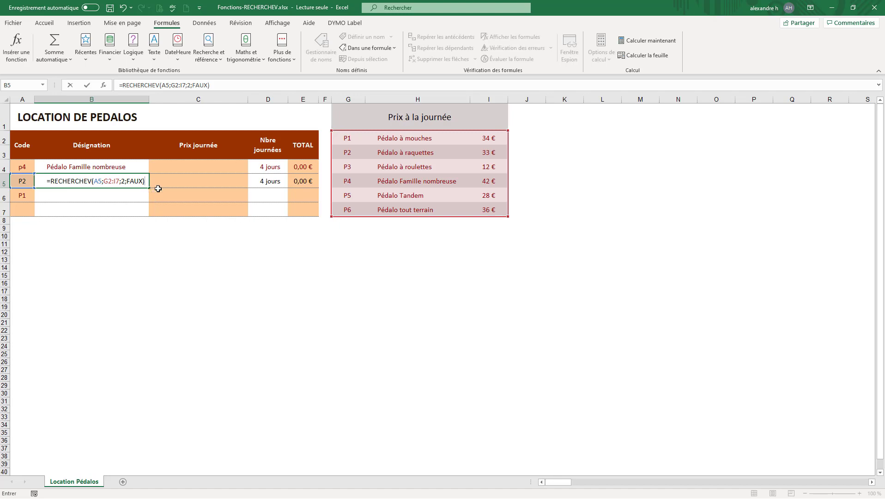
pyautogui.press('Return')
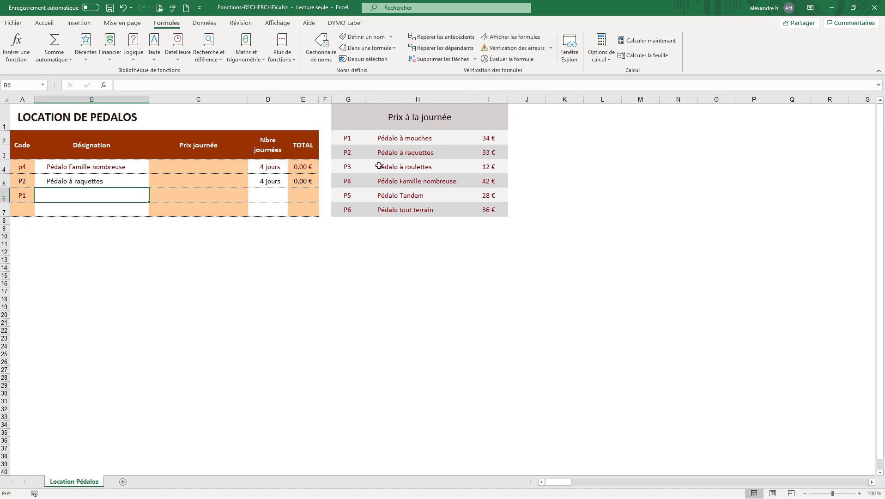
# Step: Copy the lookup formula from B5 down to B6 and compare the table ranges in the two cells' formulas
pyautogui.click(109, 182)
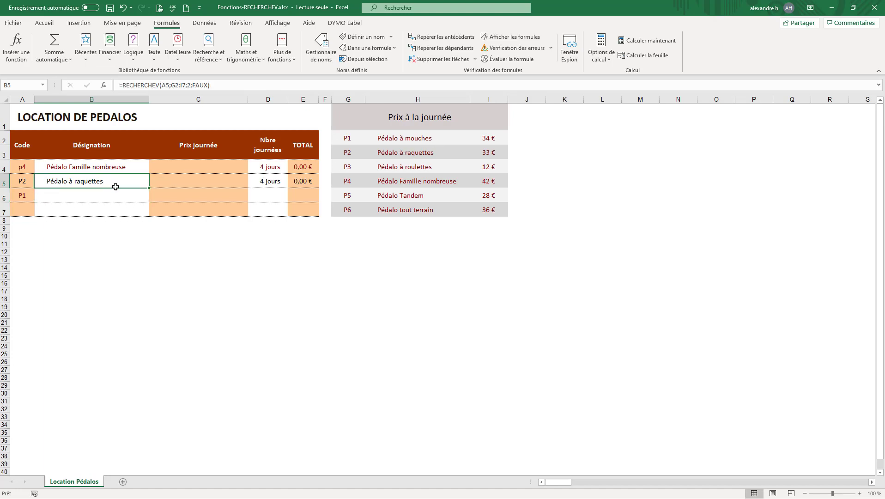
pyautogui.click(71, 200)
pyautogui.click(84, 180)
pyautogui.moveTo(148, 188); pyautogui.dragTo(148, 199)
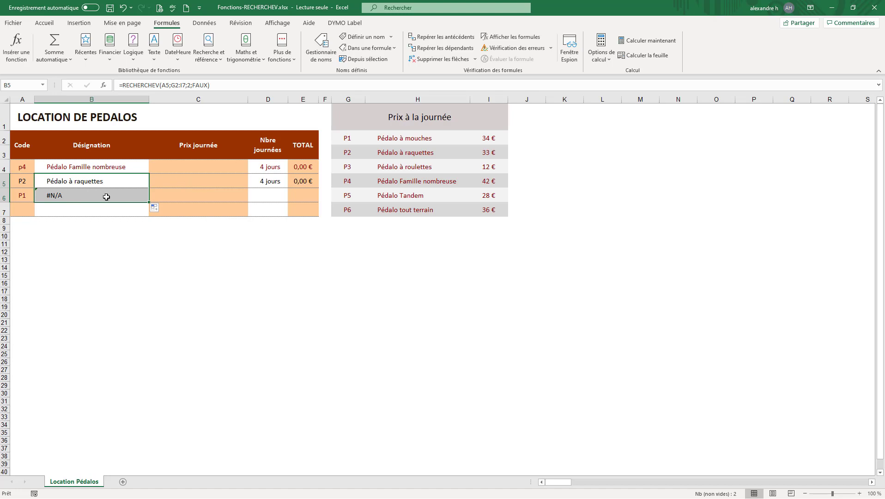
pyautogui.click(121, 180)
pyautogui.click(115, 198)
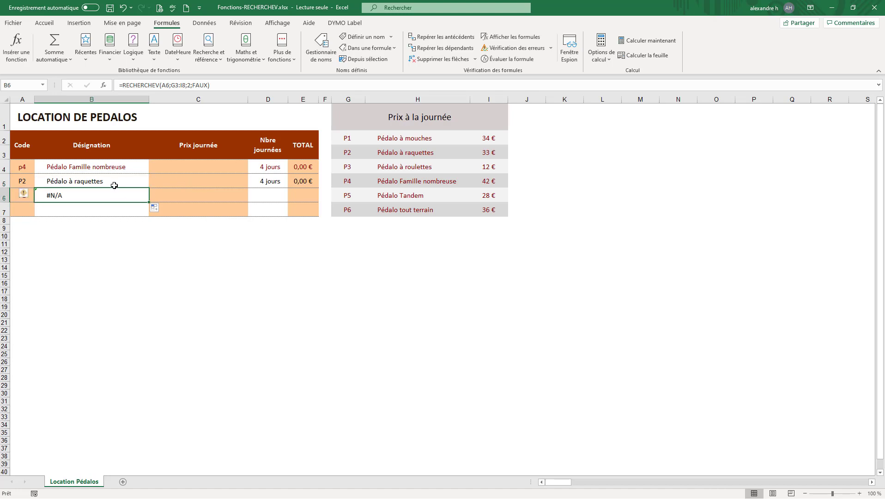
pyautogui.click(144, 180)
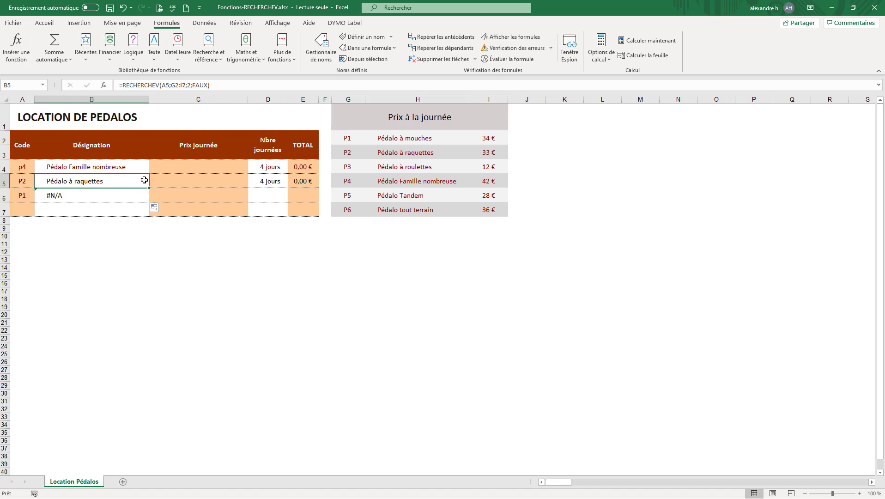
# Step: Correct the start of the table range in the B6 formula to G2 and review the designations in B4:B6
pyautogui.click(132, 195)
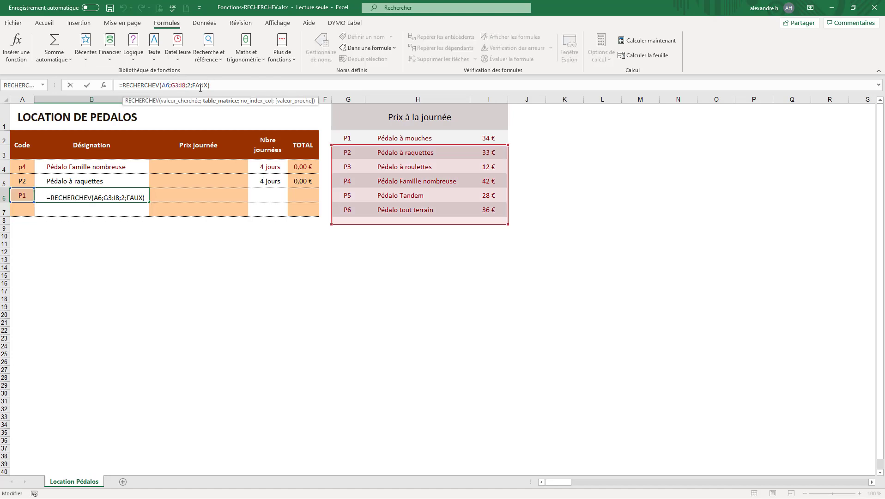
pyautogui.press('BackSpace')
pyautogui.write('2')
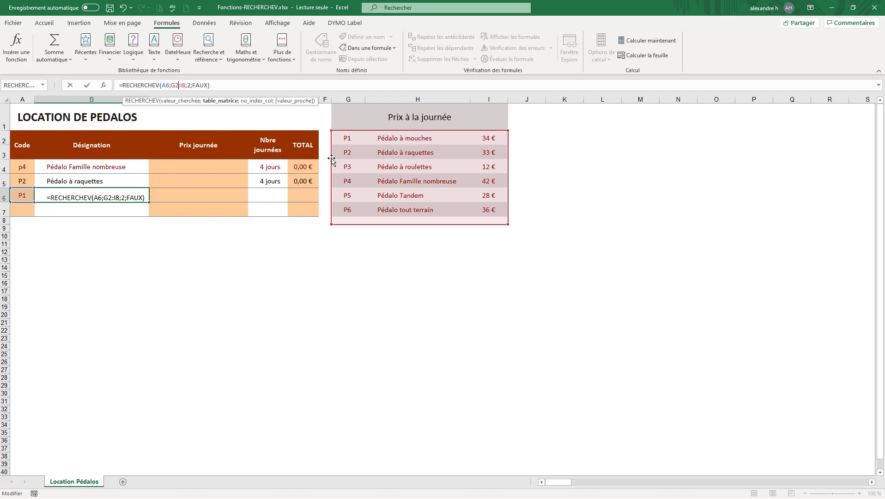
pyautogui.press('Return')
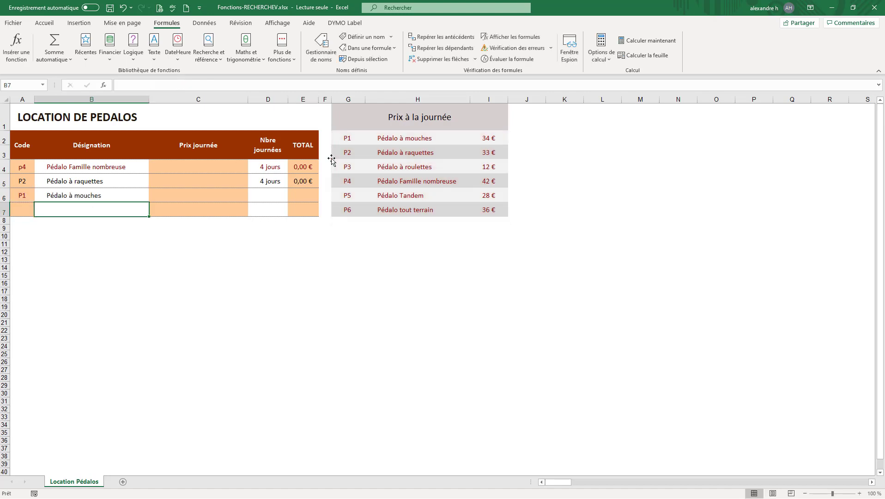
pyautogui.click(89, 179)
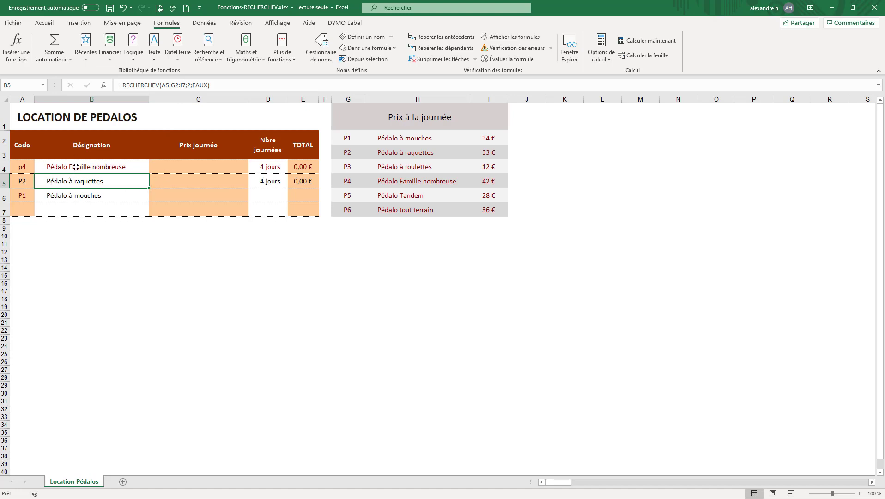
pyautogui.moveTo(76, 166); pyautogui.dragTo(74, 196)
# Step: Start a RECHERCHEV formula for the daily price in C4 with lookup value A4 and table range G2:I7
pyautogui.click(174, 165)
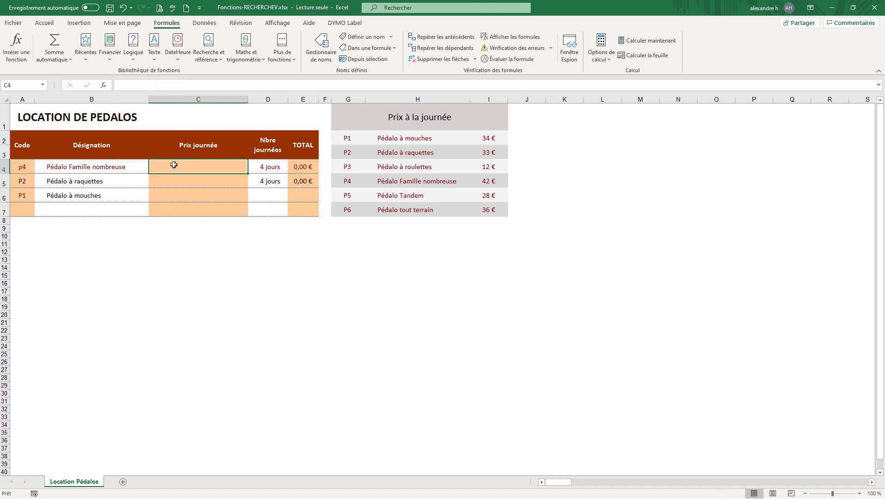
pyautogui.write('=')
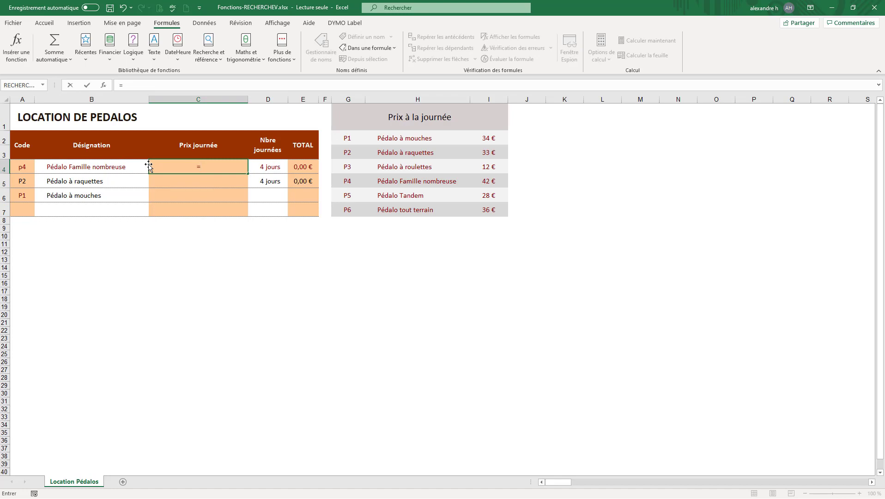
pyautogui.write('recherche')
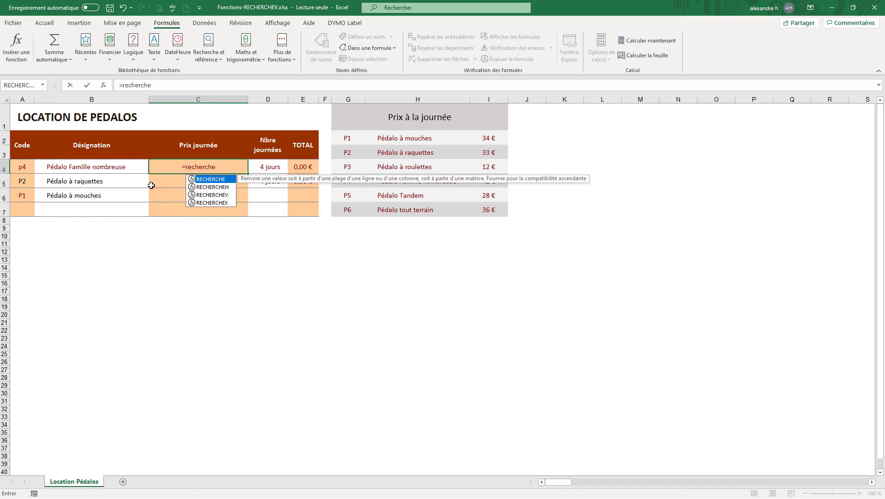
pyautogui.doubleClick(211, 194)
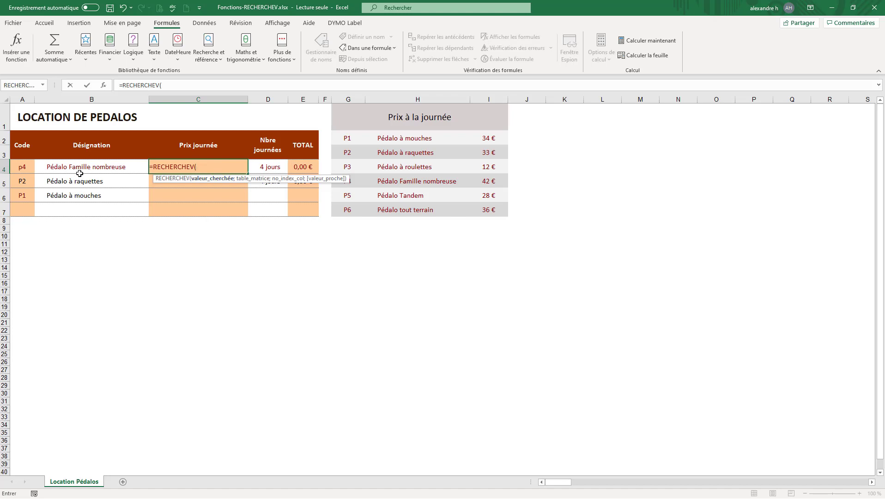
pyautogui.click(29, 168)
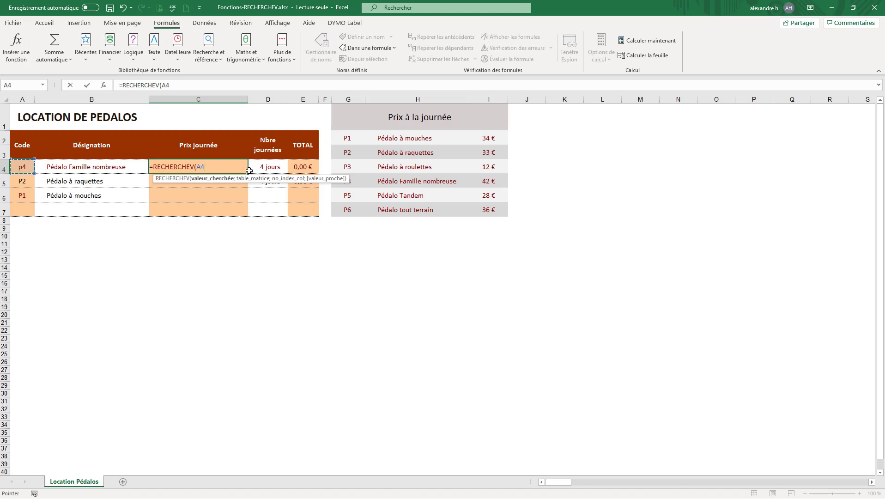
pyautogui.write(';')
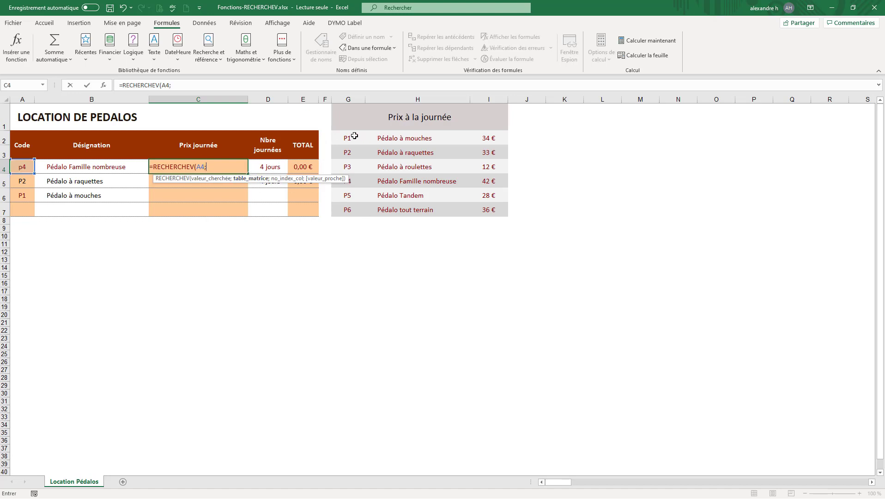
pyautogui.moveTo(353, 135); pyautogui.dragTo(473, 209)
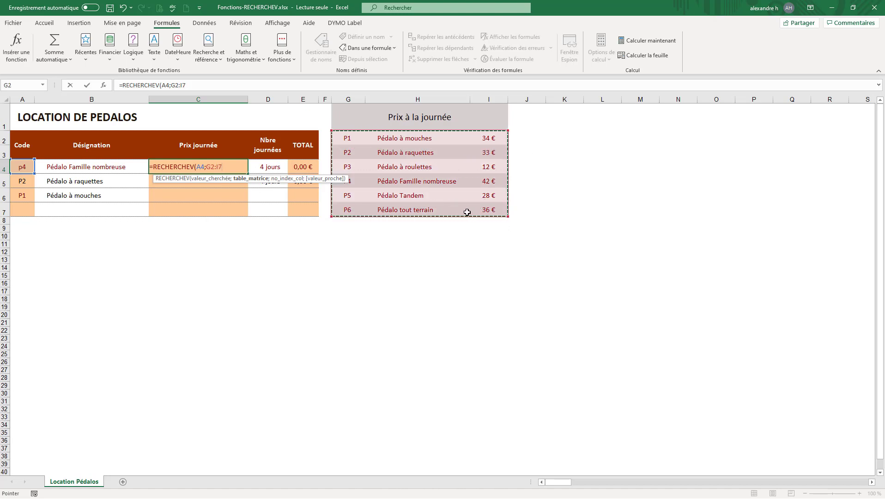
# Step: Complete the C4 formula with column index 3 and FAUX, giving =RECHERCHEV(A4;G2:I7;3;FAUX), and check it in the cell
pyautogui.write(';')
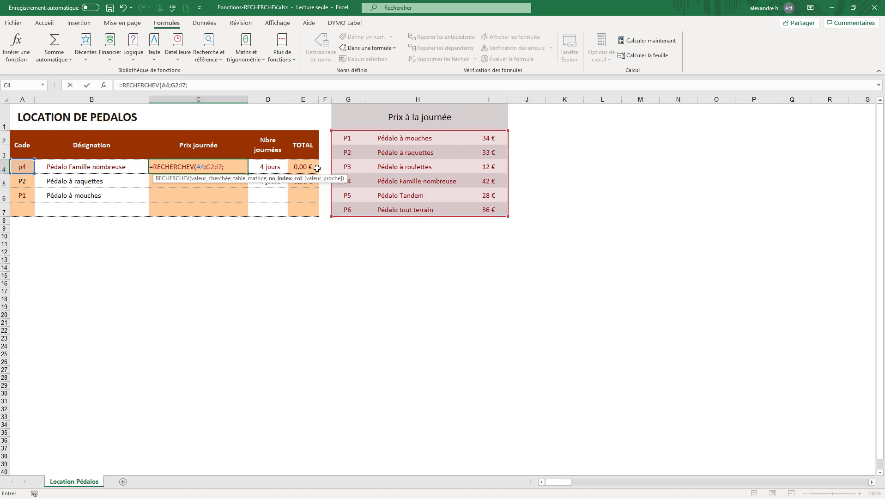
pyautogui.click(229, 167)
pyautogui.write(';')
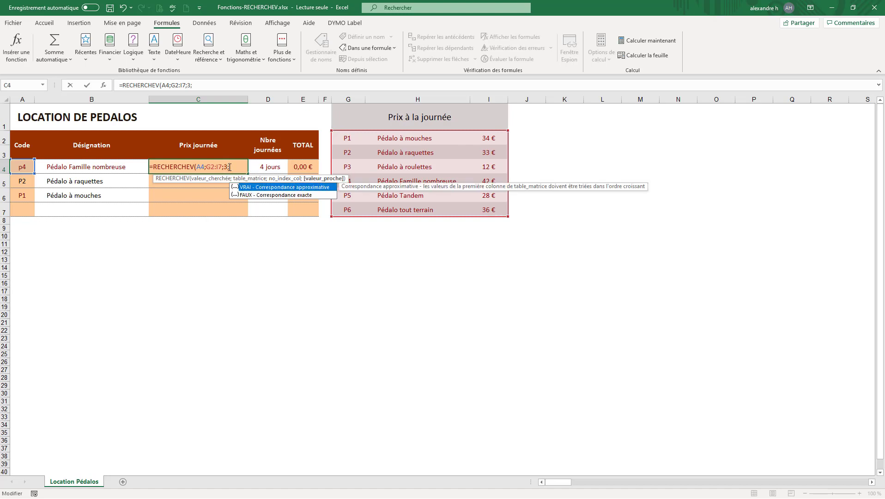
pyautogui.doubleClick(279, 195)
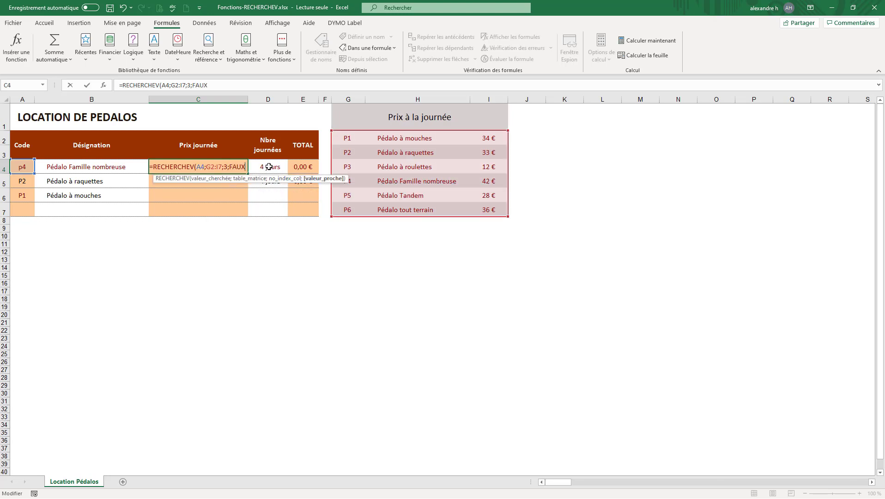
pyautogui.write(')')
pyautogui.press('Return')
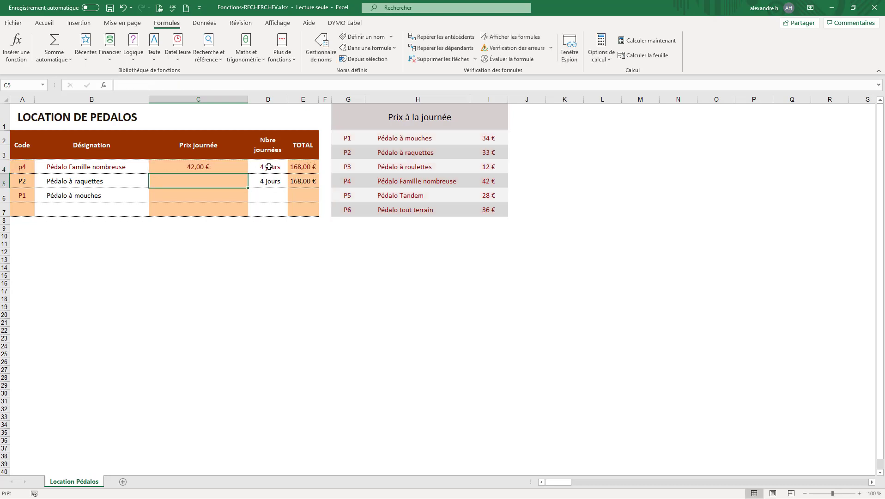
pyautogui.click(218, 169)
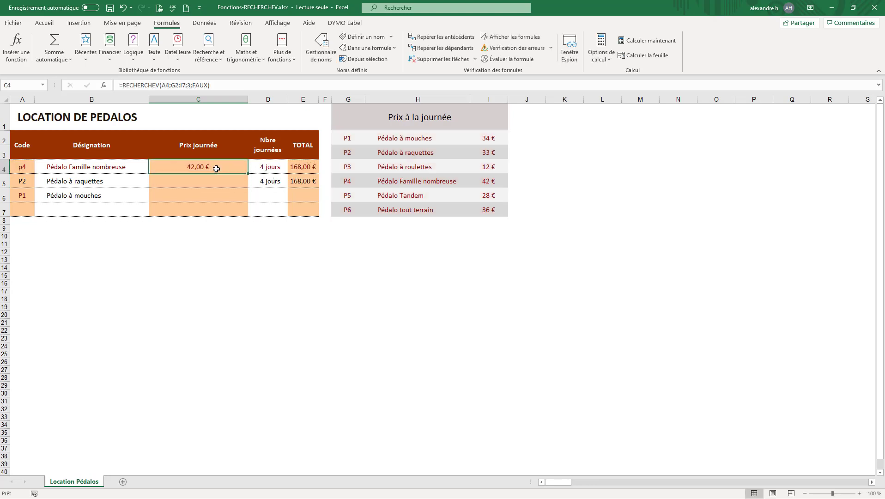